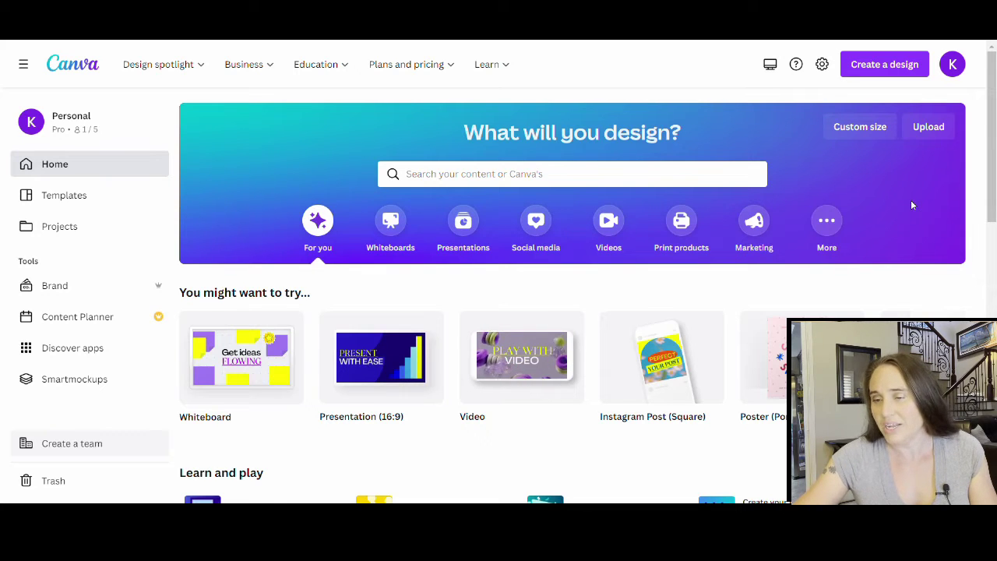
# Start a blank 3000 × 3000 px design and search Elements for 'seamless pattern'
pyautogui.click(860, 126)
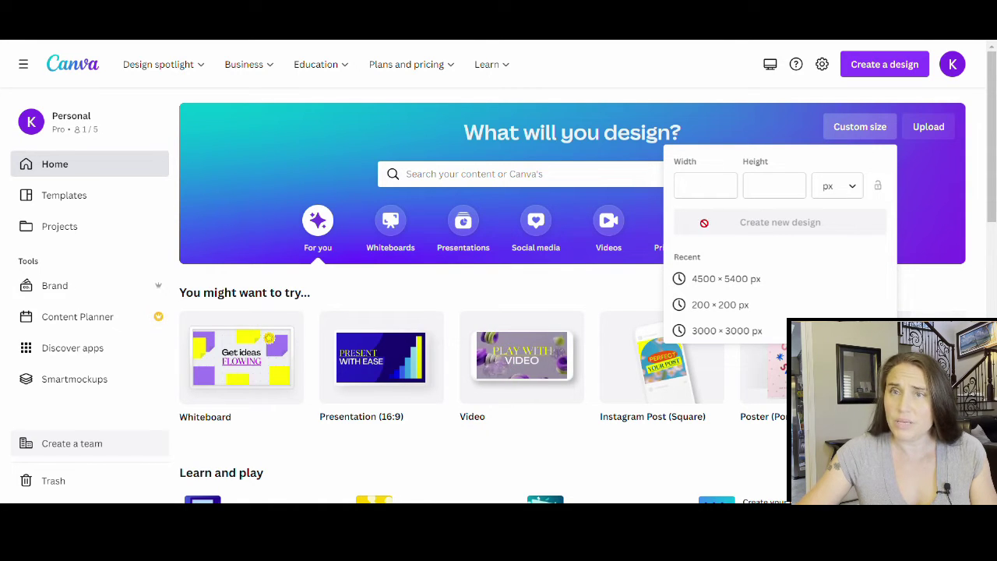
pyautogui.click(724, 331)
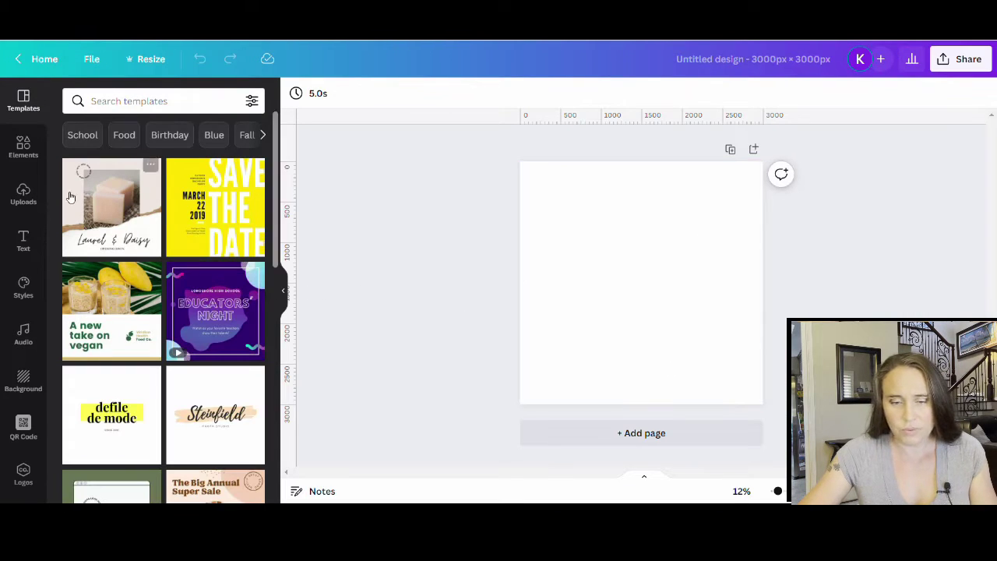
pyautogui.click(20, 160)
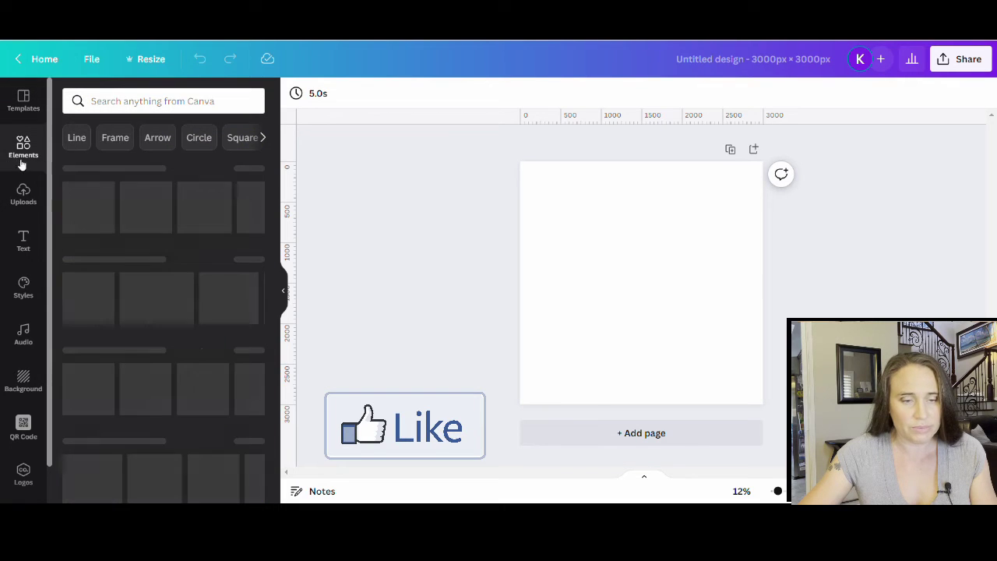
pyautogui.click(175, 102)
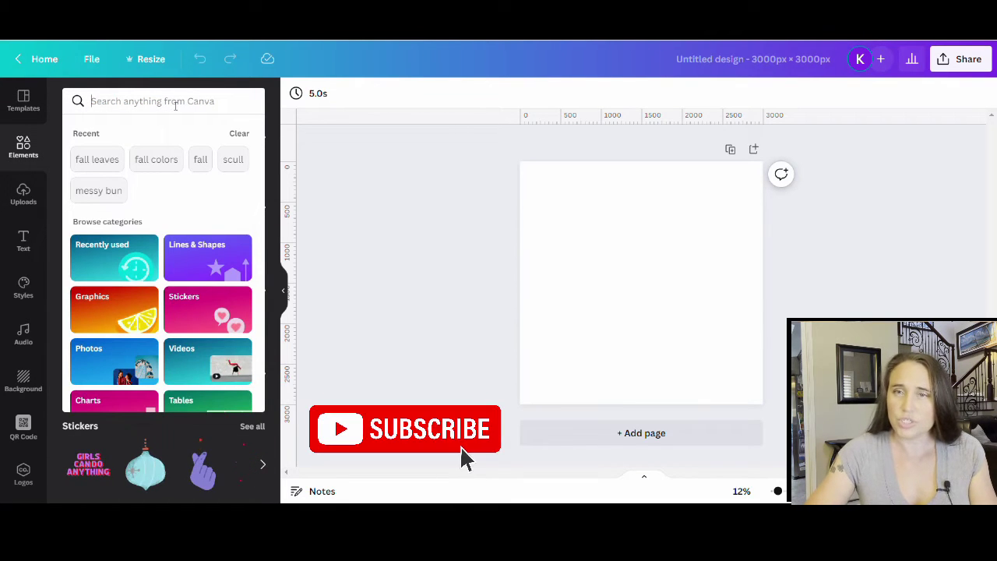
pyautogui.write('seamless')
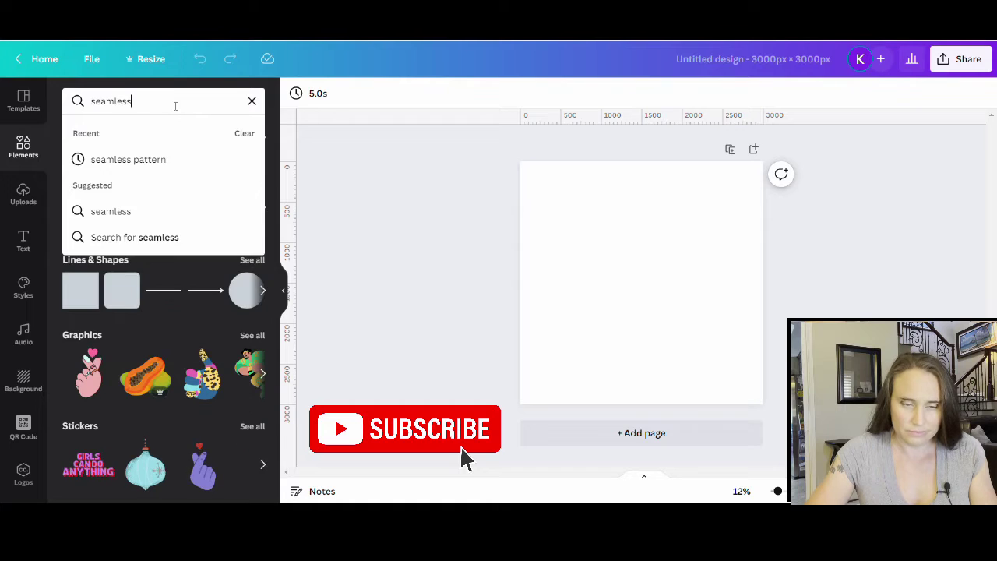
pyautogui.write(' pattern')
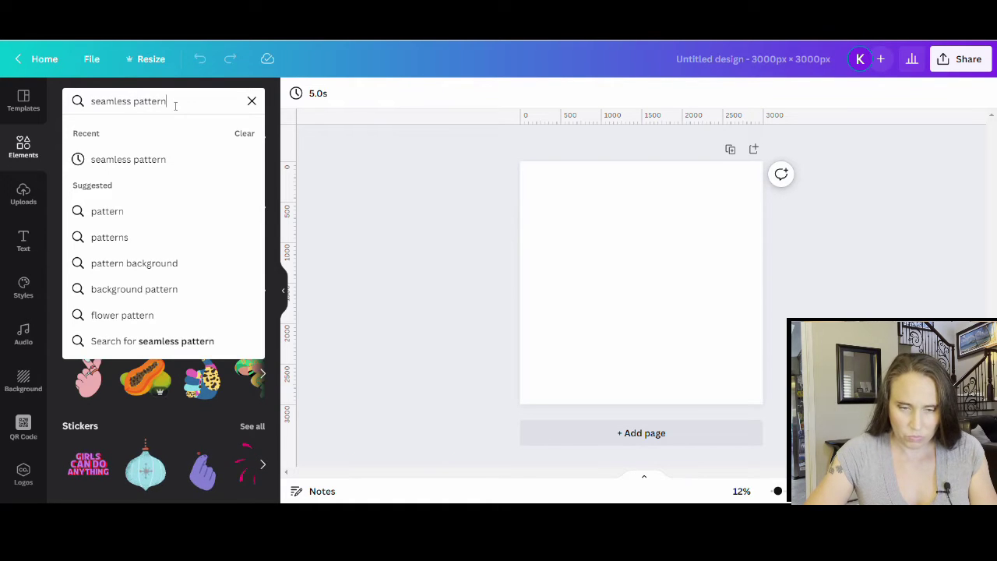
pyautogui.press('Return')
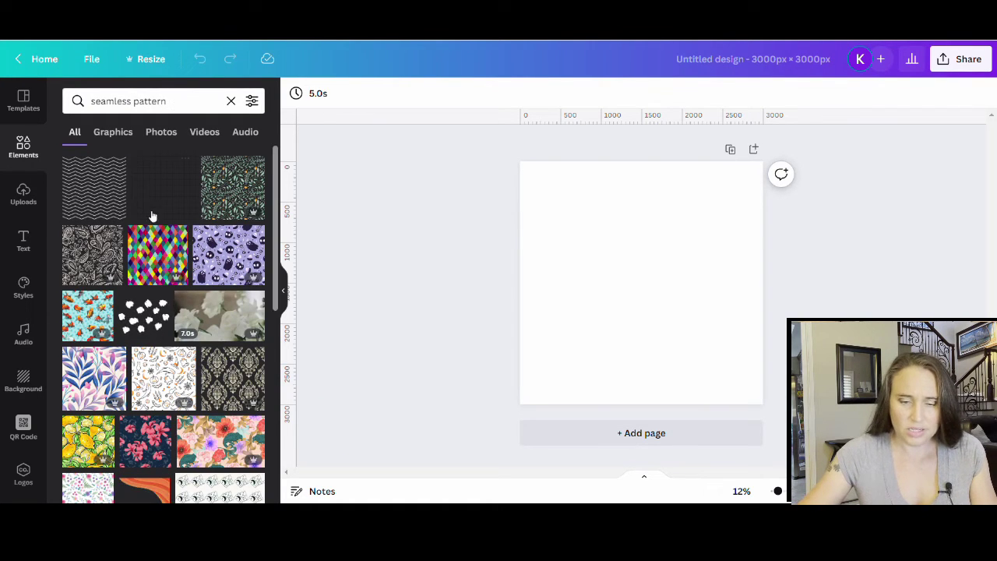
# Scroll through the seamless pattern results to find the purple bat pattern
pyautogui.scroll(-1, 181, 285)
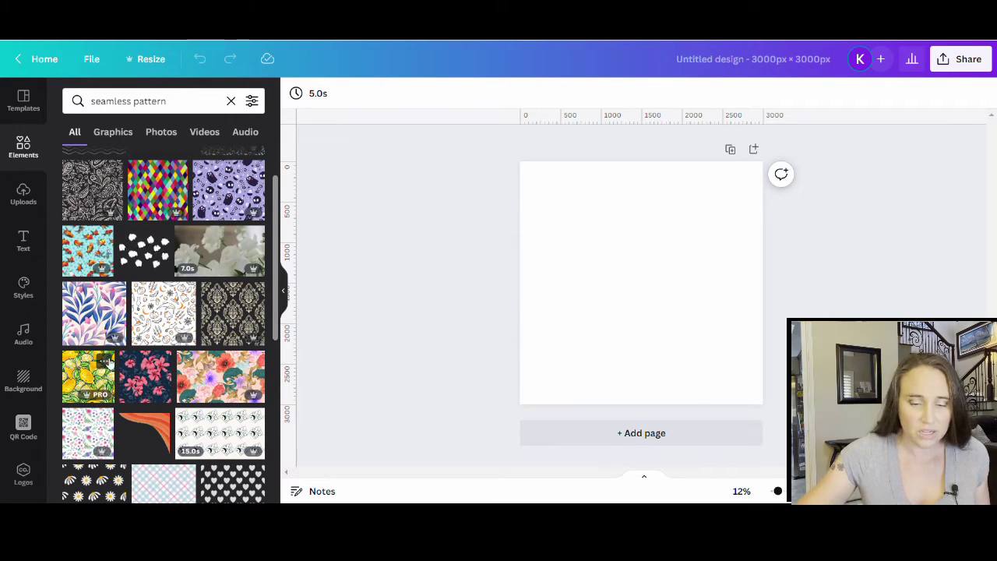
pyautogui.scroll(-5, 178, 356)
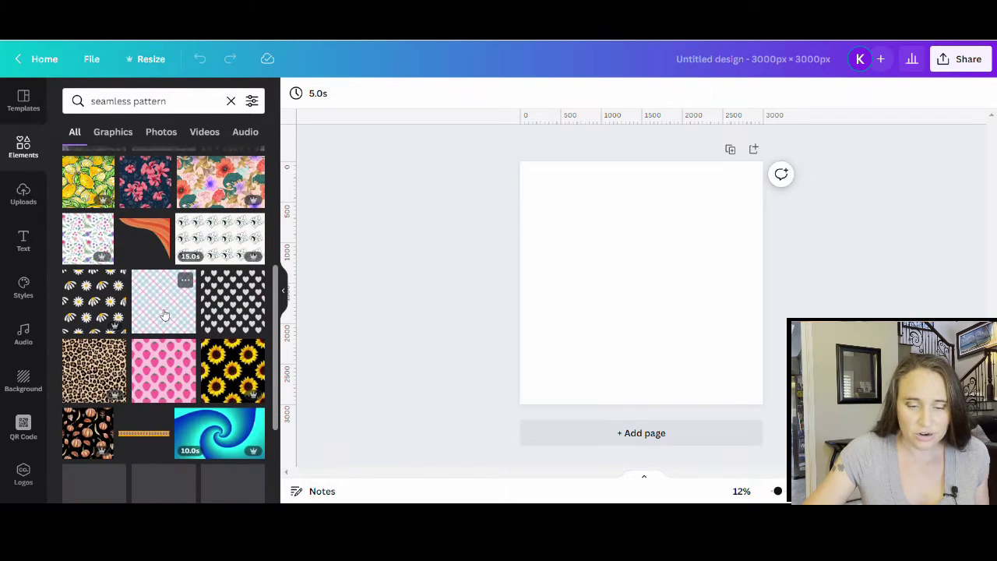
pyautogui.scroll(-2, 154, 278)
pyautogui.scroll(-2, 174, 267)
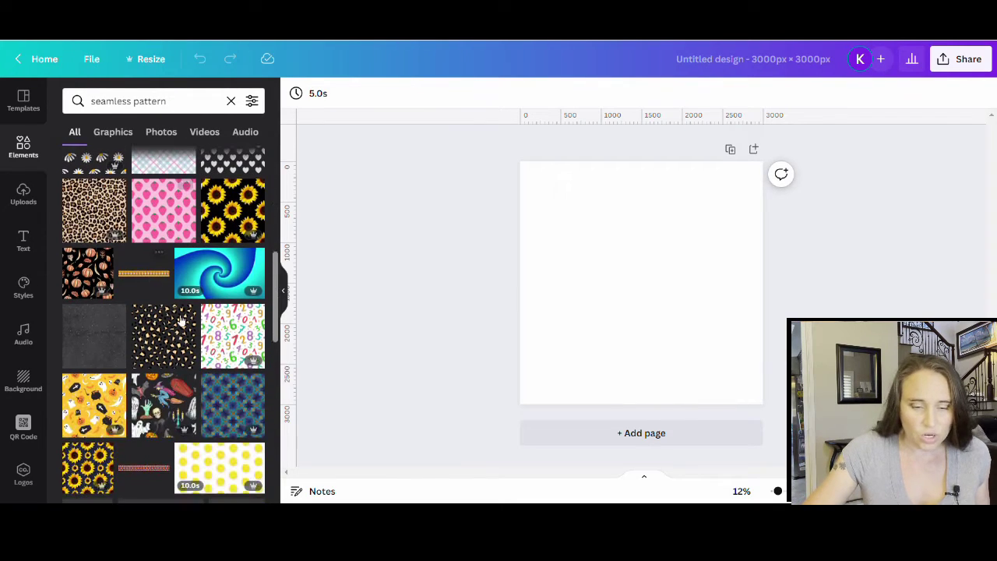
pyautogui.scroll(-2, 175, 267)
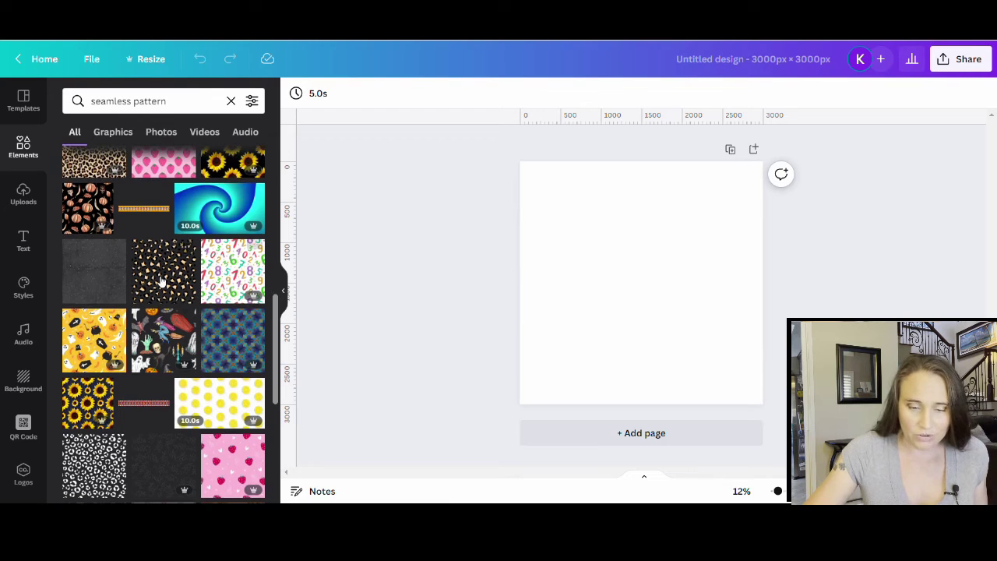
pyautogui.scroll(-2, 83, 287)
pyautogui.scroll(-2, 156, 312)
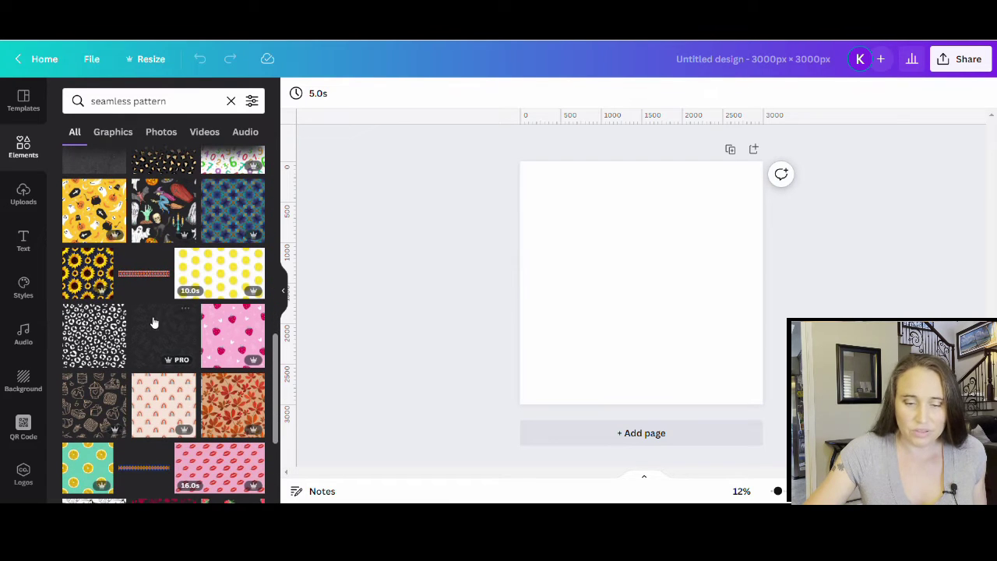
pyautogui.scroll(-5, 151, 330)
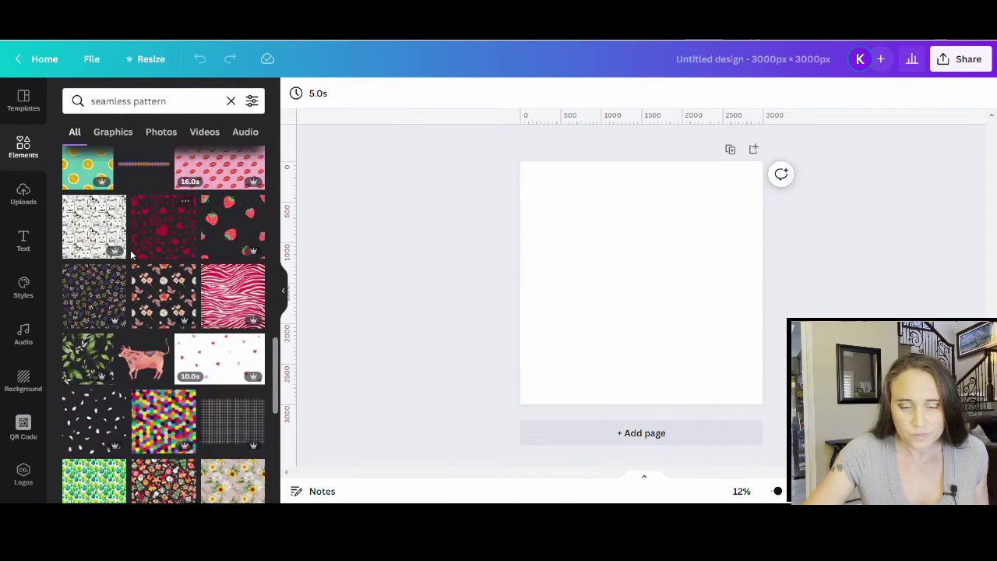
pyautogui.scroll(-5, 140, 343)
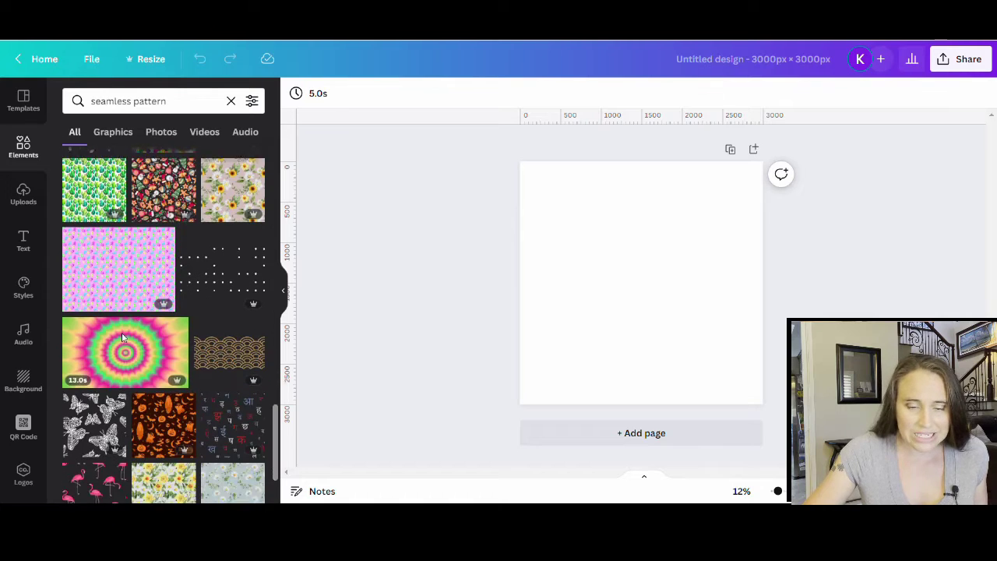
pyautogui.scroll(-3, 109, 405)
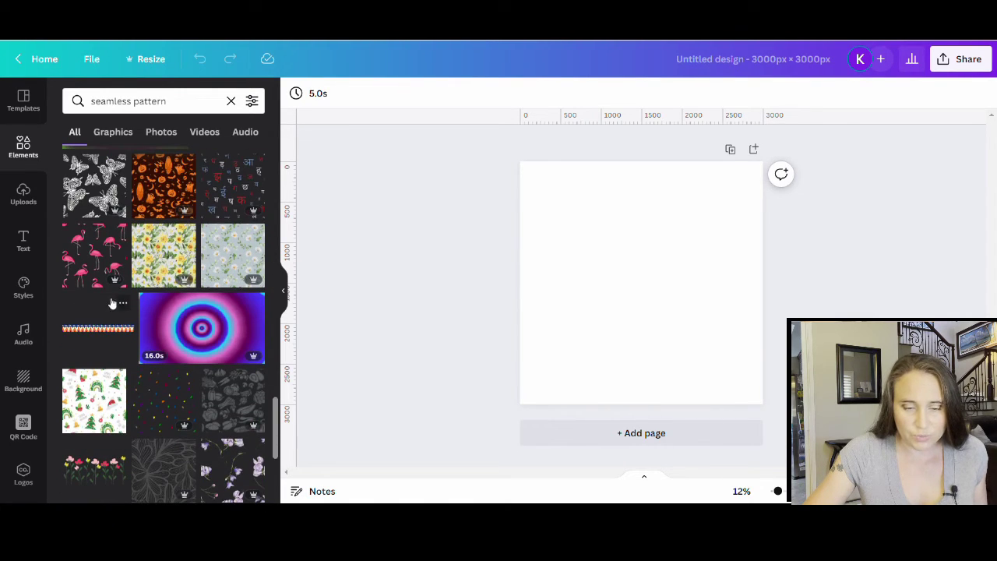
pyautogui.scroll(-3, 109, 327)
pyautogui.scroll(-5, 140, 272)
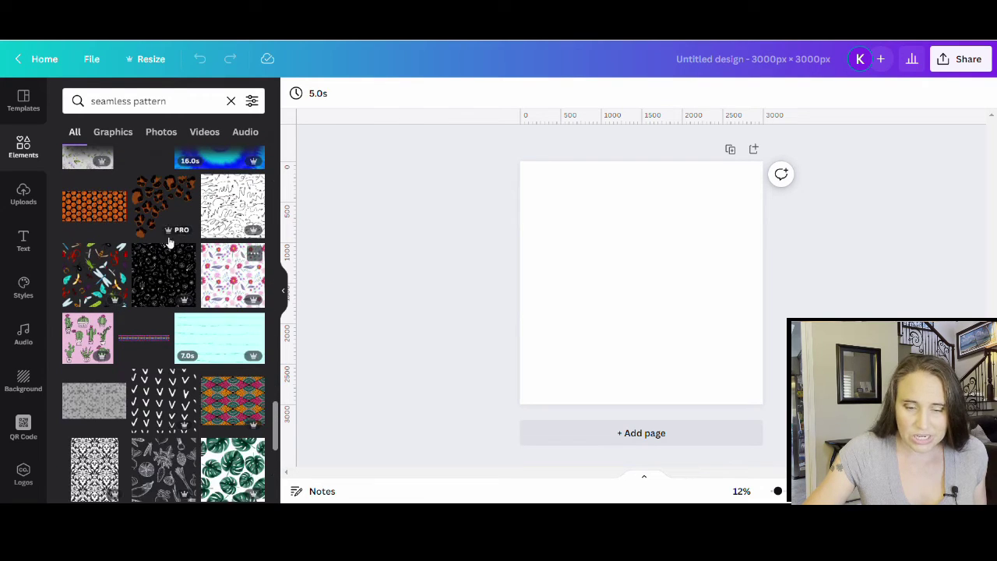
pyautogui.scroll(-7, 164, 265)
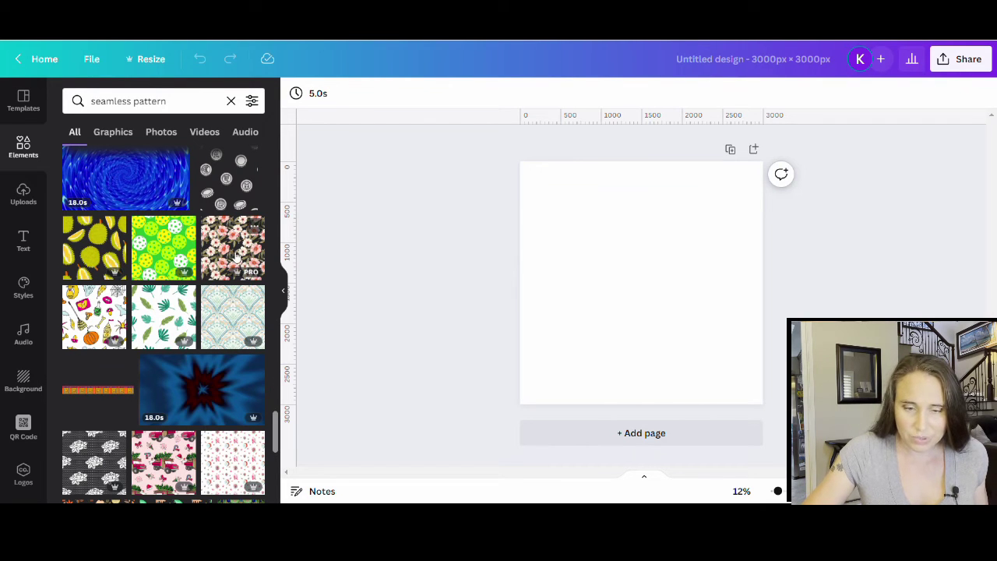
pyautogui.scroll(-1, 113, 359)
pyautogui.scroll(-3, 112, 359)
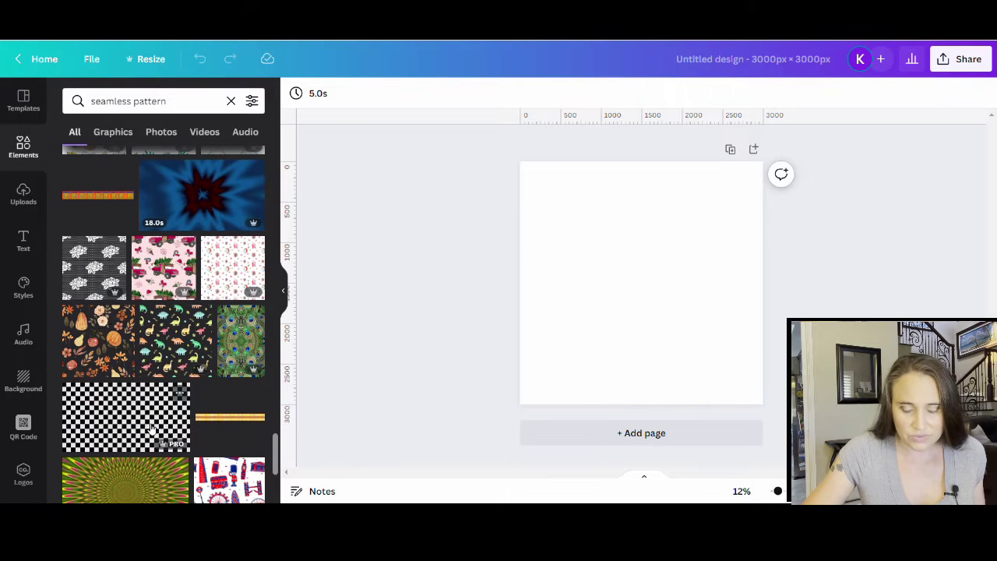
pyautogui.scroll(-5, 156, 429)
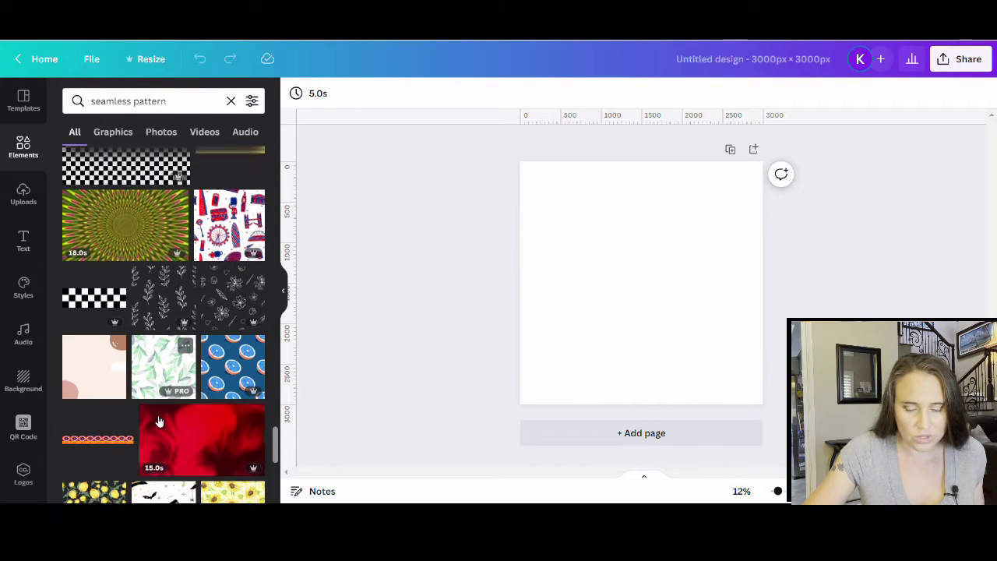
pyautogui.scroll(-10, 158, 421)
# Add the purple bat pattern, align it top-left and stretch it across the 3000 × 3000 page
pyautogui.click(249, 335)
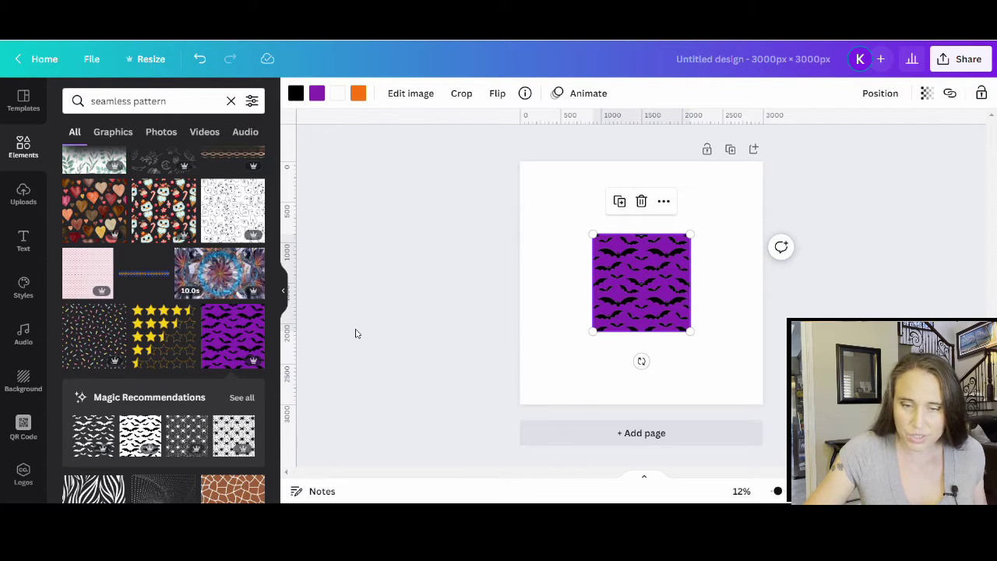
pyautogui.moveTo(646, 303); pyautogui.dragTo(577, 228)
pyautogui.moveTo(624, 264); pyautogui.dragTo(763, 405)
pyautogui.press('Escape')
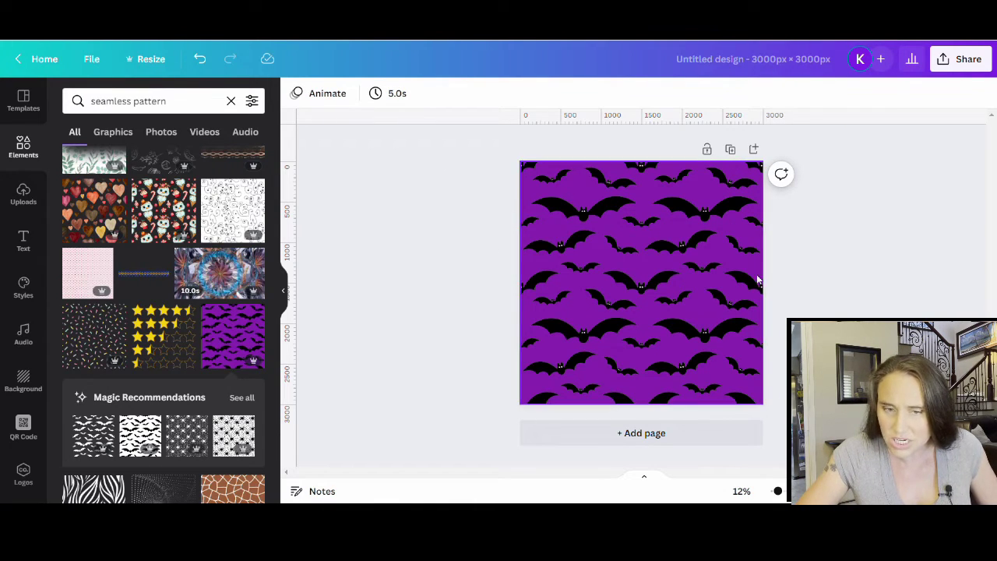
# Try green, violet, purple and white backgrounds, then make the bat pattern's background orange
pyautogui.click(696, 267)
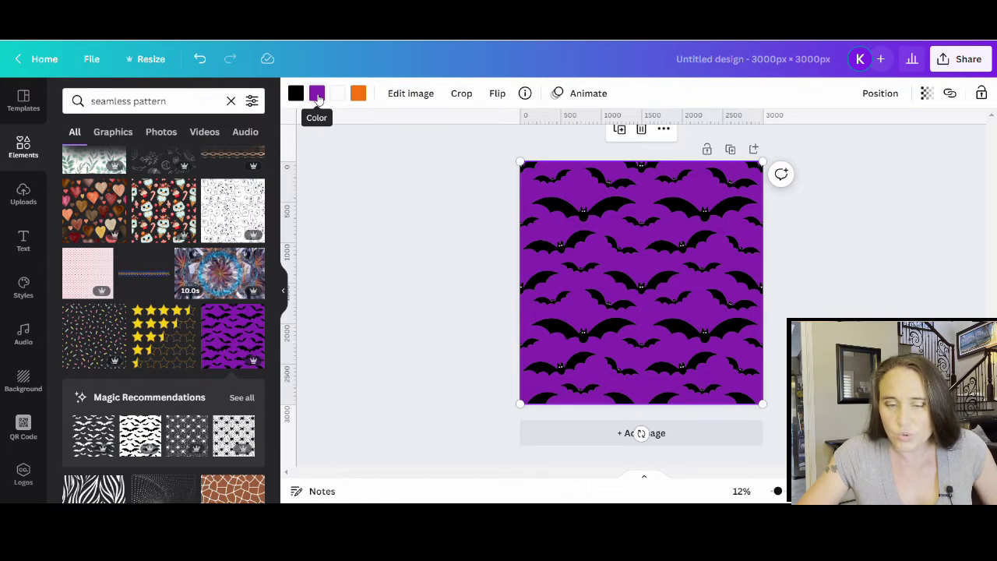
pyautogui.click(317, 95)
pyautogui.click(221, 163)
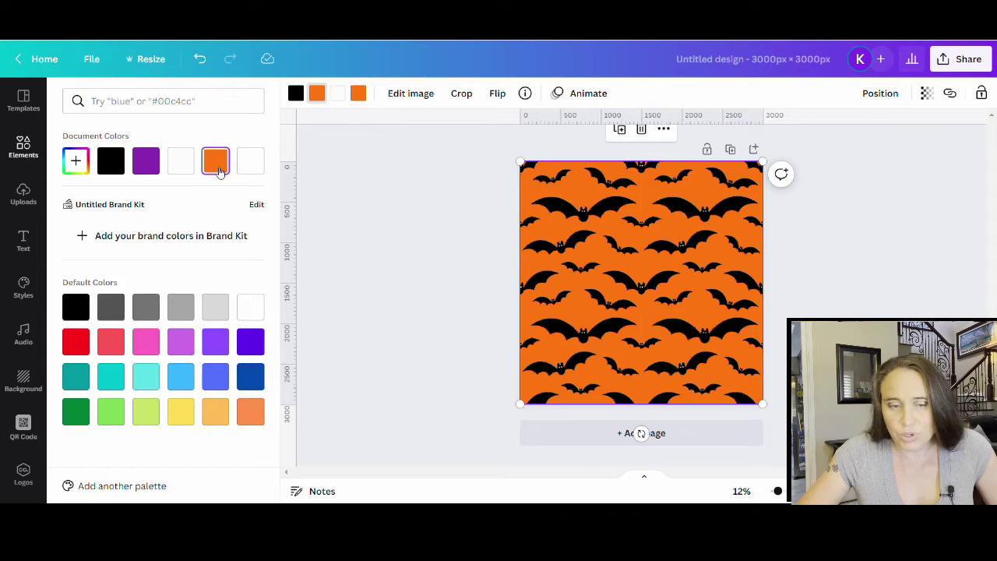
pyautogui.click(102, 419)
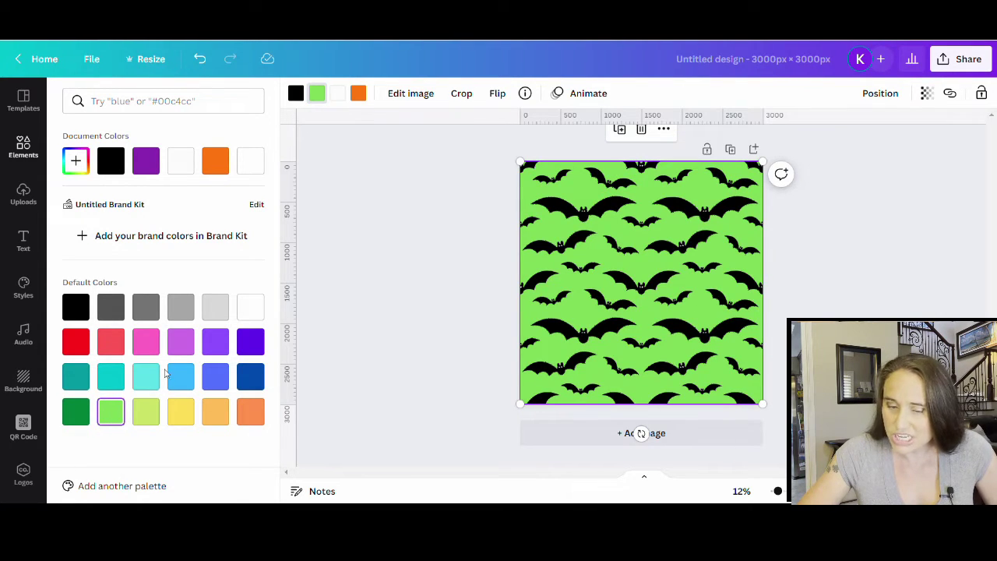
pyautogui.click(217, 340)
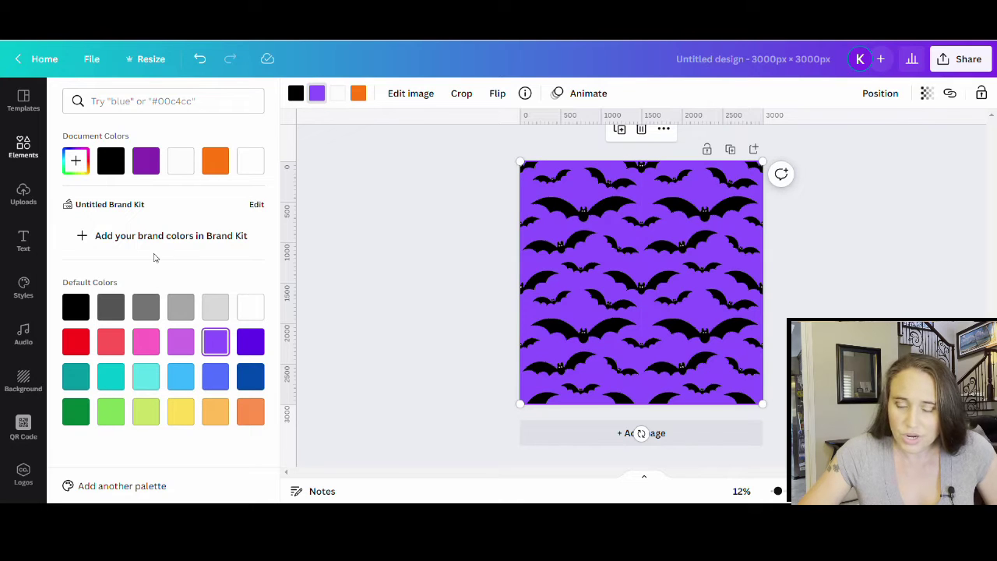
pyautogui.click(143, 161)
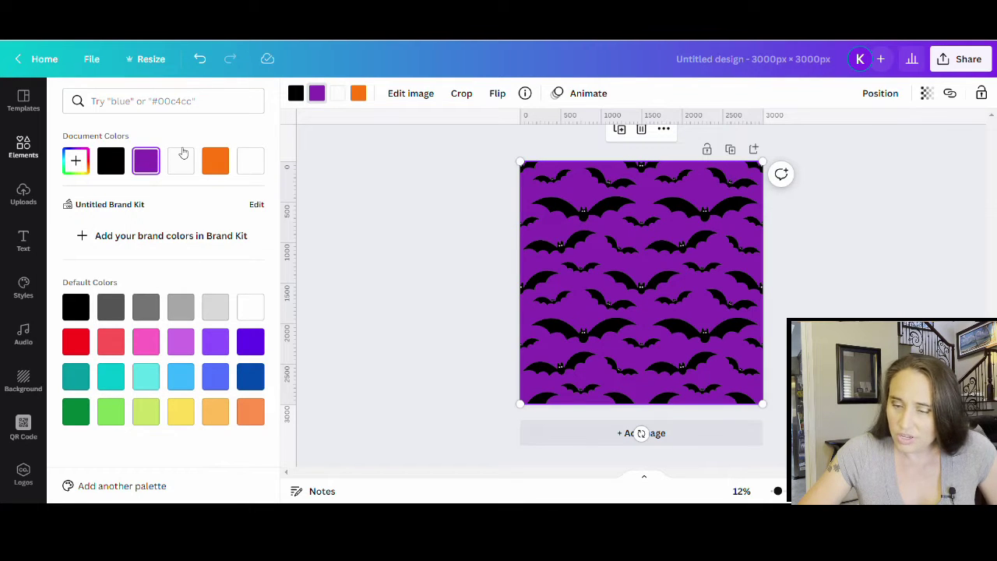
pyautogui.click(181, 158)
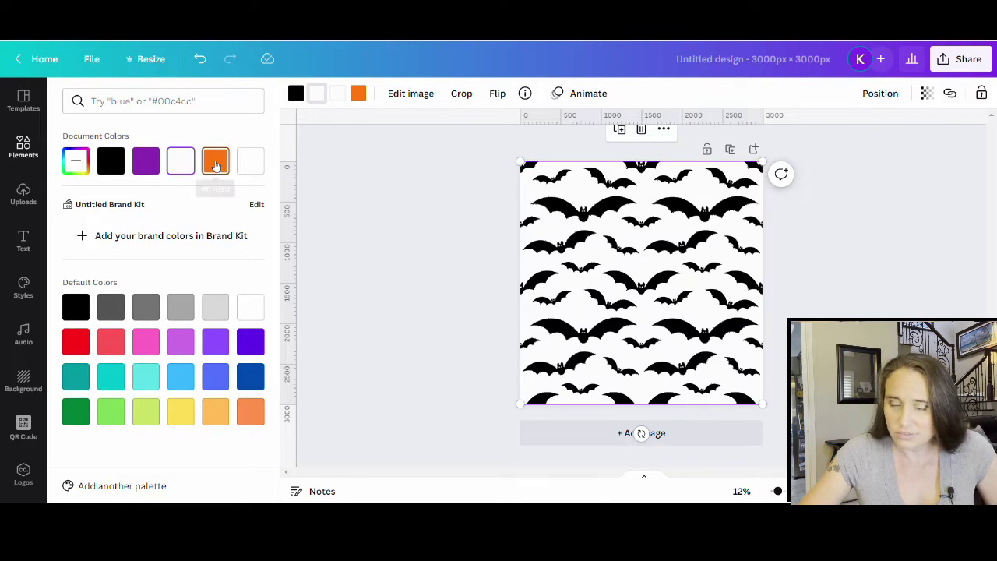
pyautogui.click(216, 162)
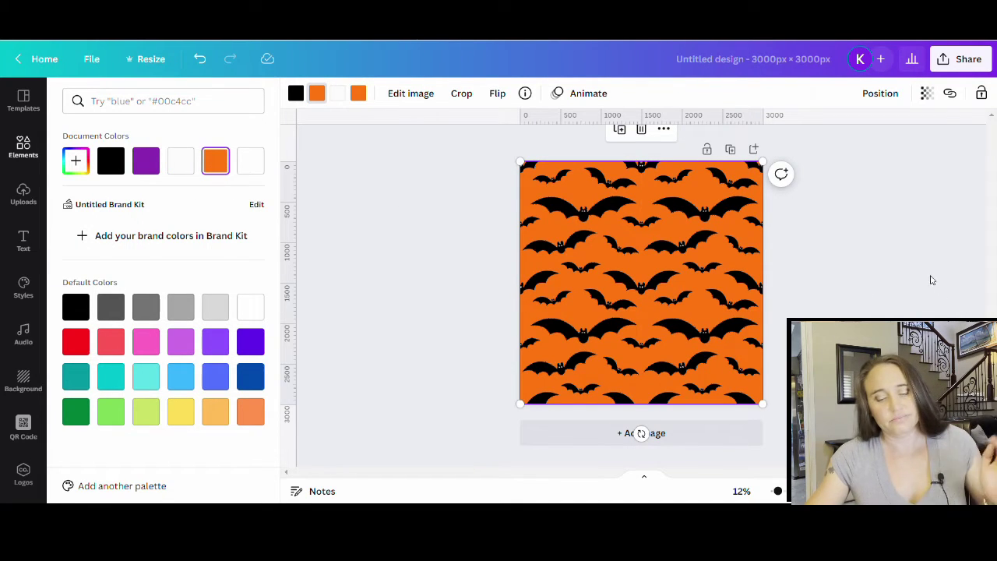
# Rename the Canva design to 'bats pattern'
pyautogui.press('Escape')
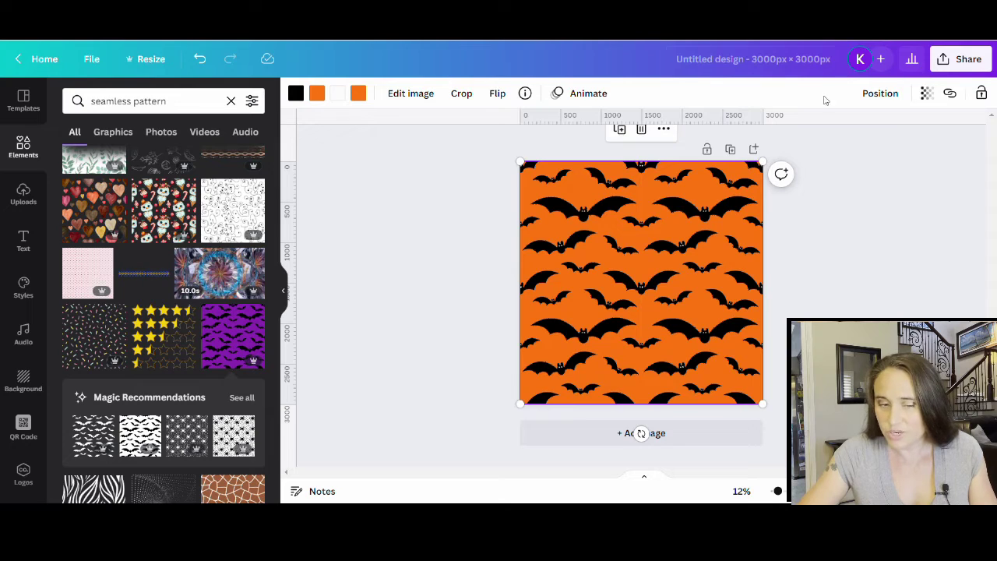
pyautogui.click(713, 62)
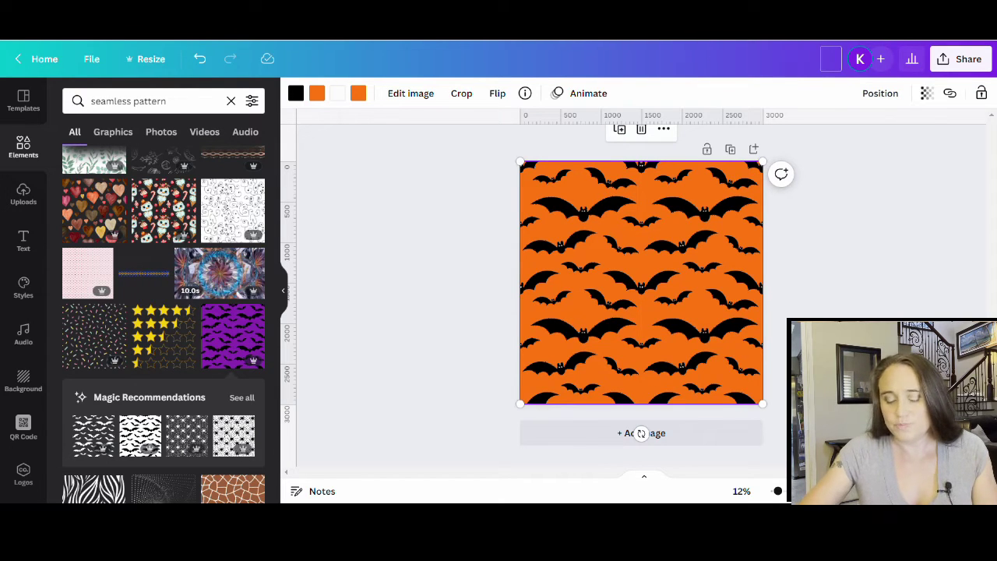
pyautogui.write('bats')
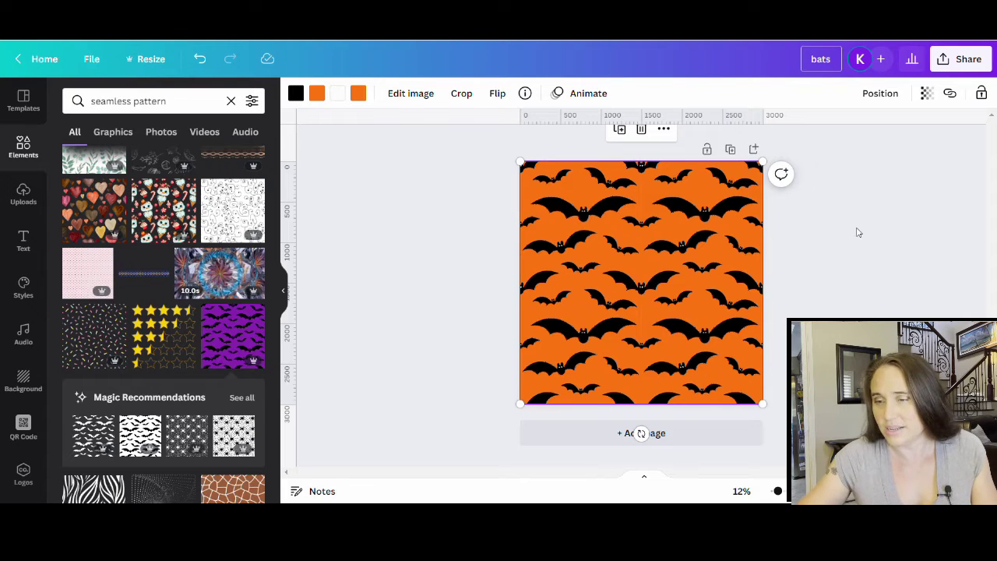
pyautogui.write(' pattern')
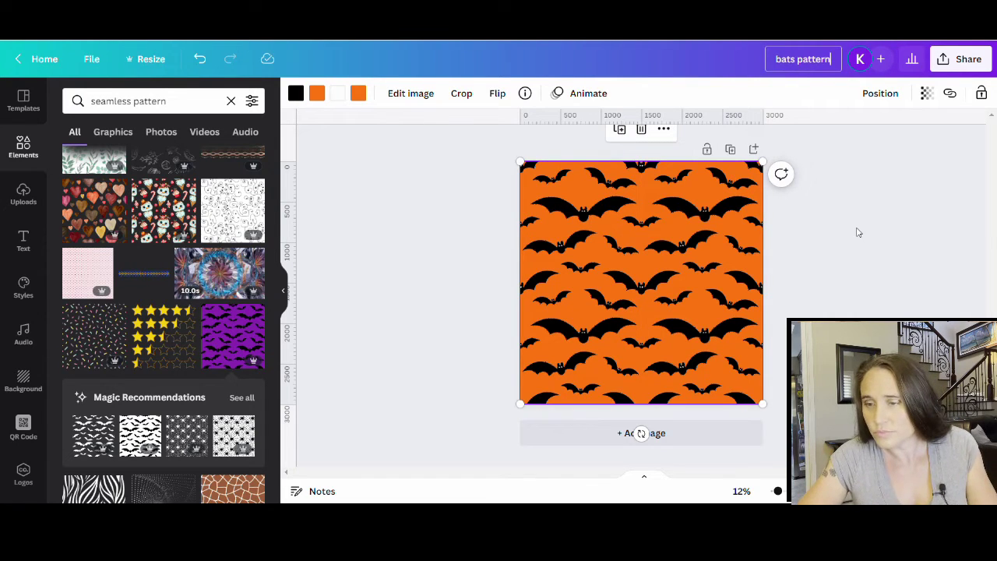
# Download the design as a 3000 × 3000 px PNG
pyautogui.click(857, 232)
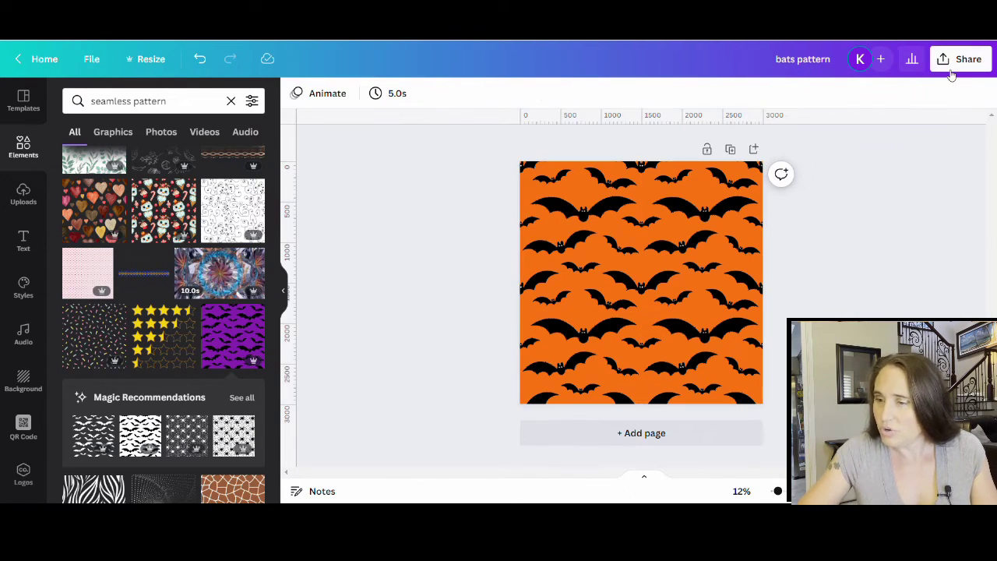
pyautogui.click(970, 59)
pyautogui.click(767, 371)
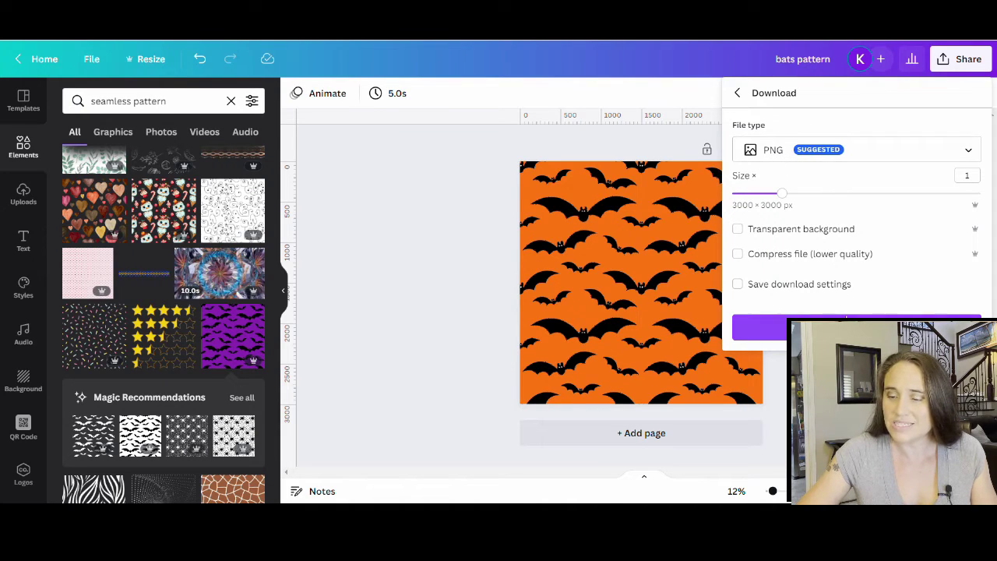
pyautogui.click(855, 327)
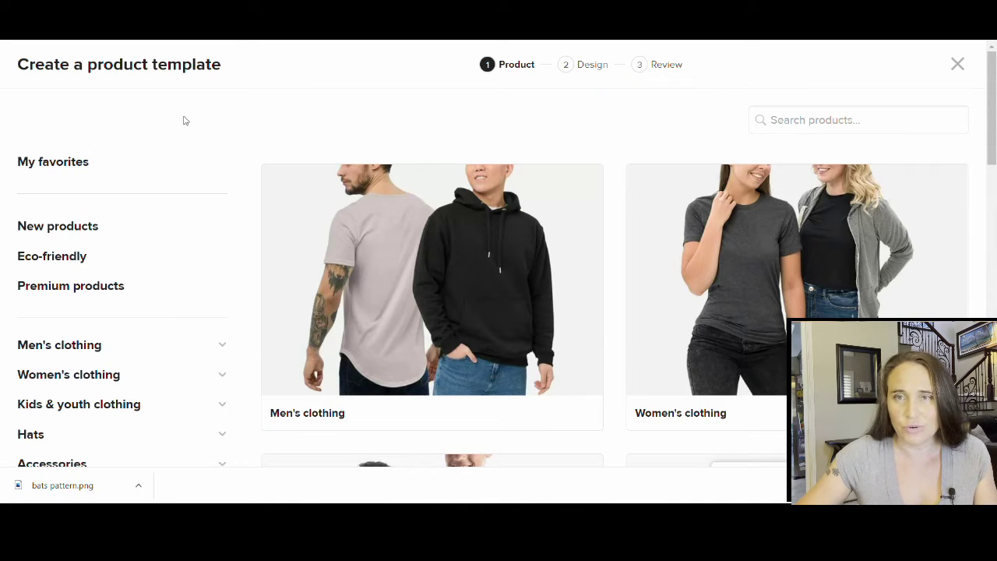
# Choose Men's clothing > All-over shirts > All-Over Print Men's Crew Neck T-Shirt
pyautogui.scroll(-3, 411, 203)
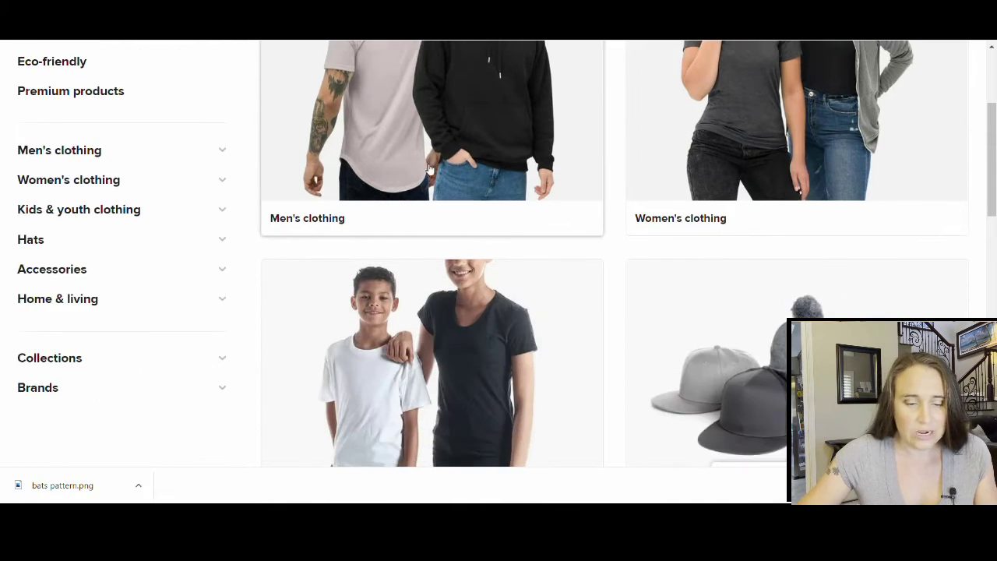
pyautogui.click(514, 134)
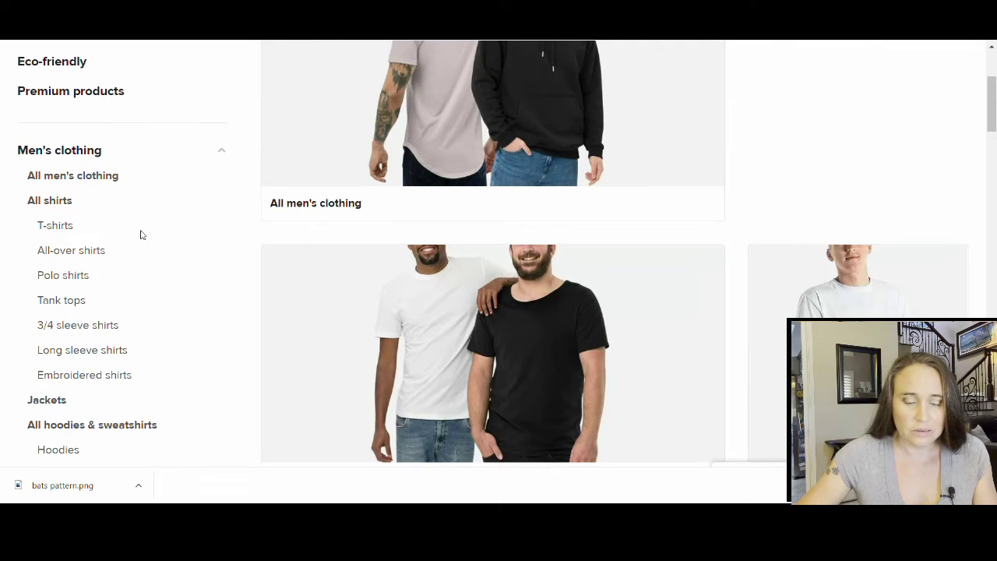
pyautogui.scroll(-1, 147, 234)
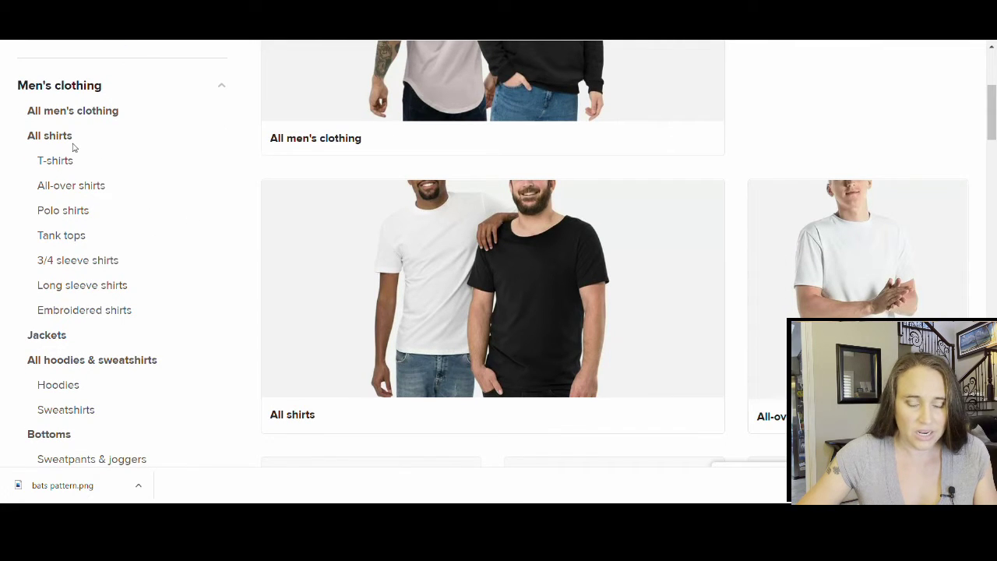
pyautogui.scroll(-1, 75, 148)
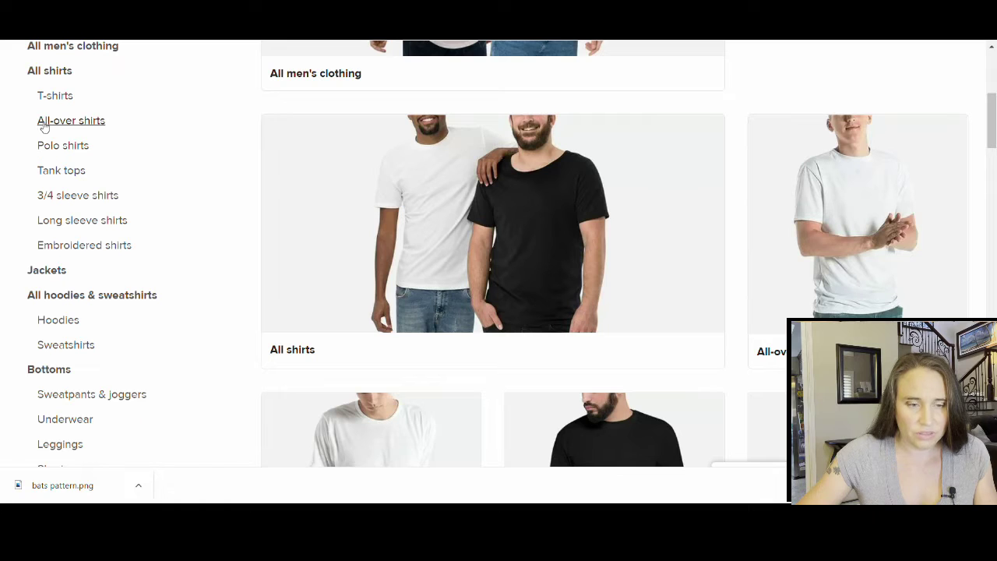
pyautogui.click(47, 122)
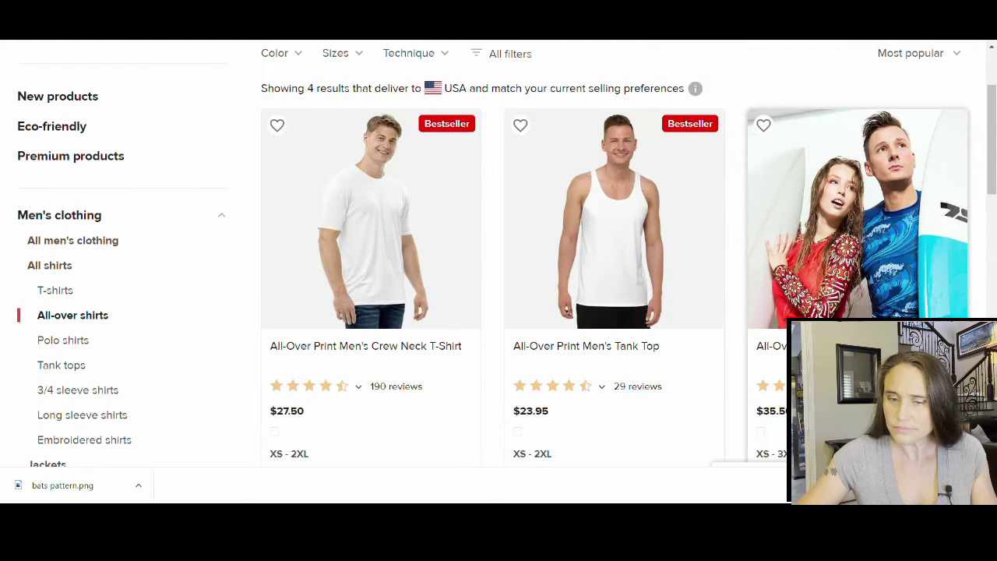
pyautogui.click(391, 219)
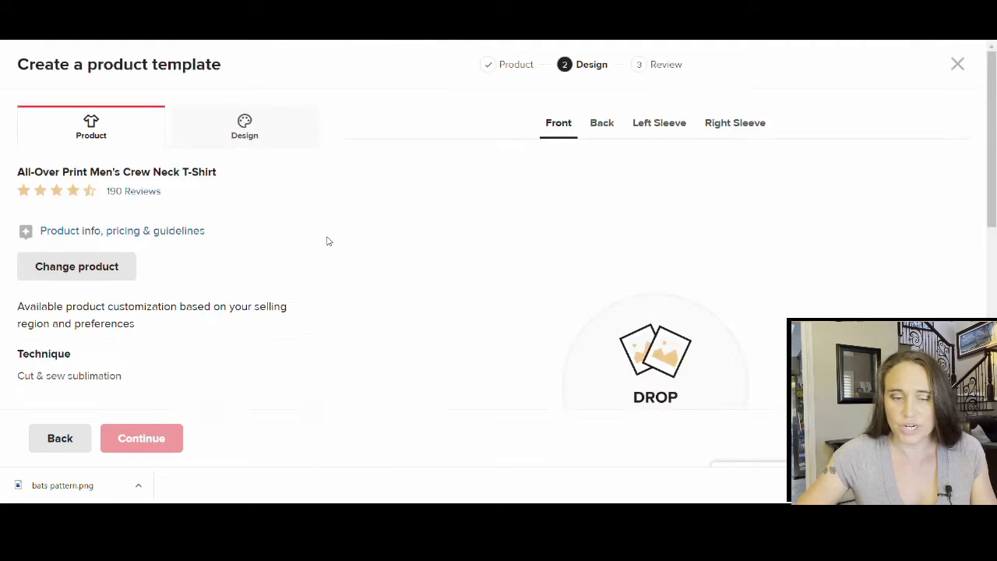
# Apply bats-pattern.png from the store's file library to the shirt front
pyautogui.scroll(-2, 521, 184)
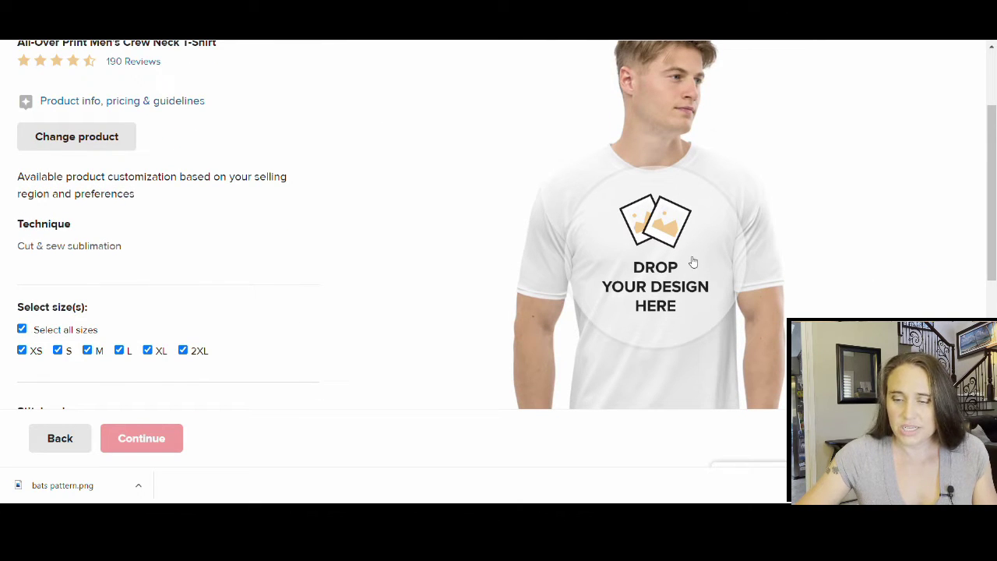
pyautogui.click(693, 257)
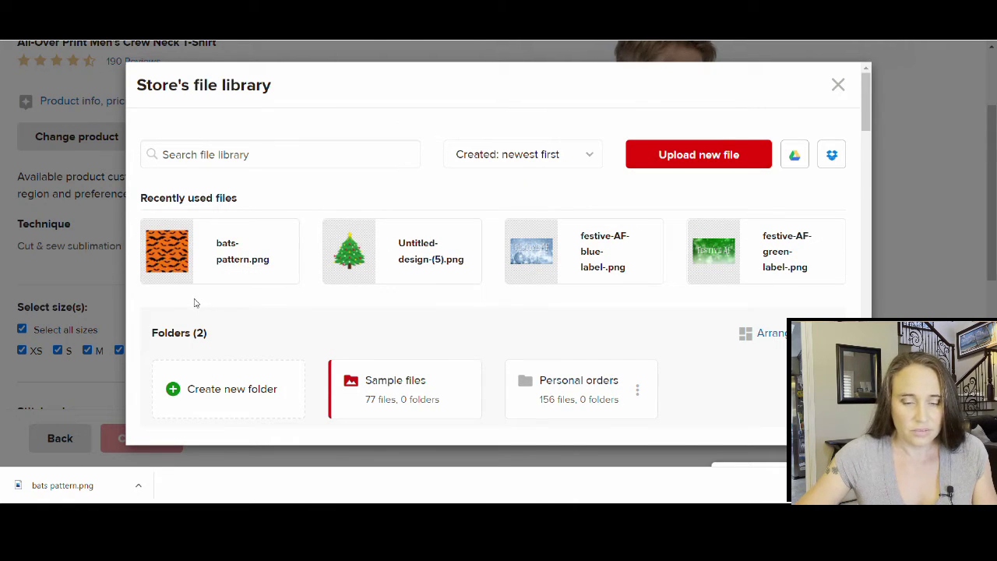
pyautogui.click(187, 253)
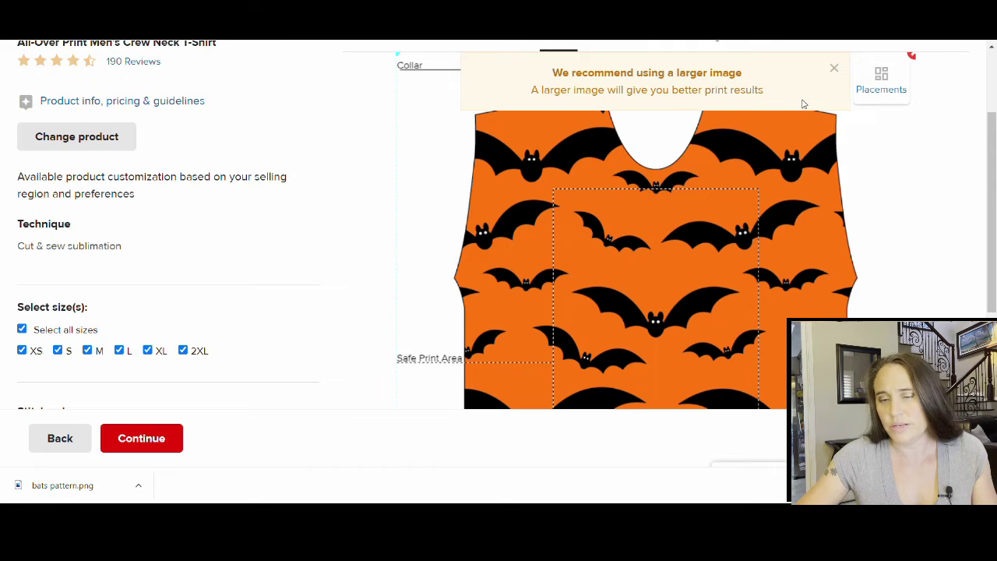
# Dismiss the larger-image banner and enlarge the bat design to fill the front panel
pyautogui.scroll(-3, 795, 104)
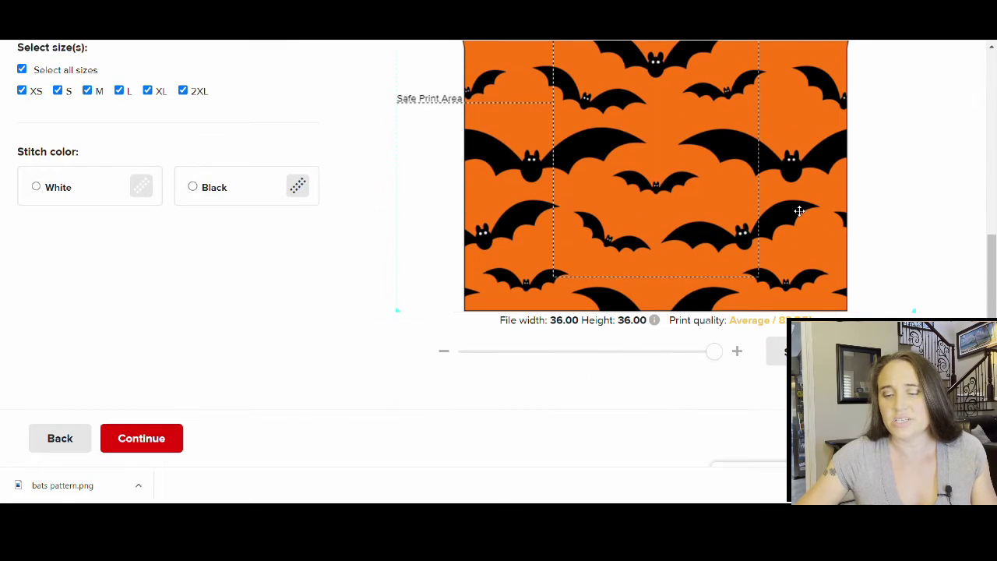
pyautogui.scroll(4, 786, 210)
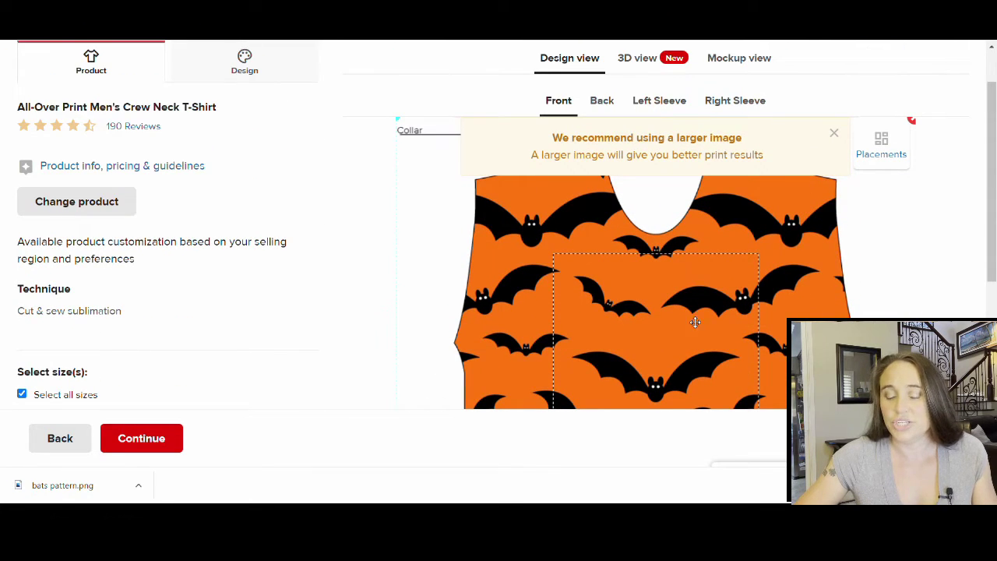
pyautogui.click(833, 136)
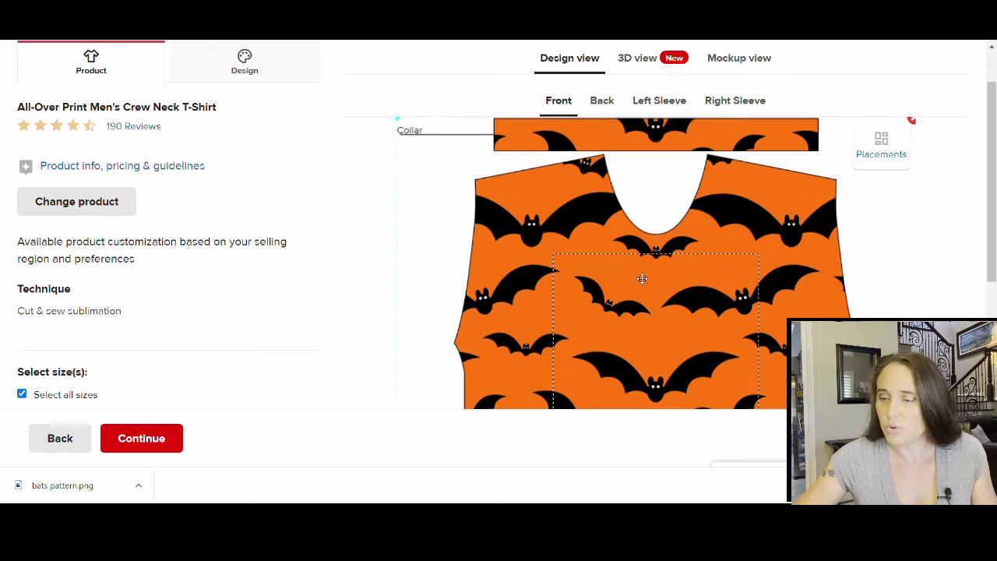
pyautogui.scroll(1, 603, 287)
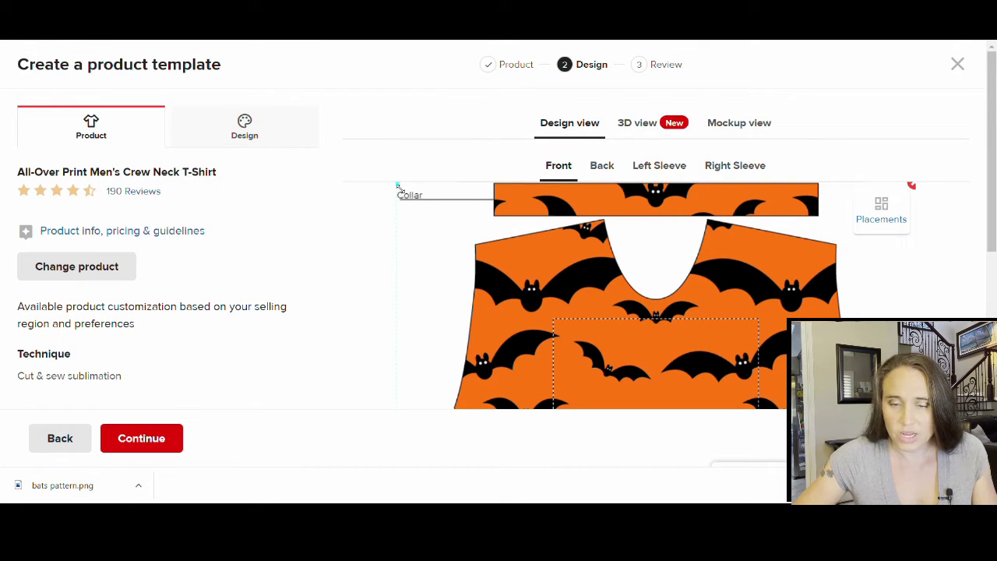
pyautogui.moveTo(397, 187); pyautogui.dragTo(498, 284)
pyautogui.scroll(-2, 599, 228)
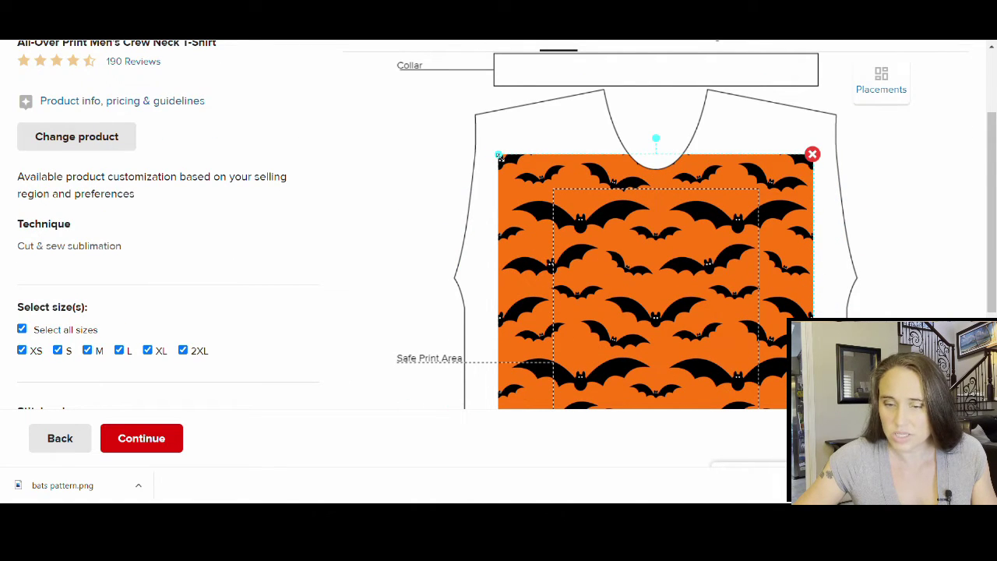
pyautogui.scroll(-2, 566, 228)
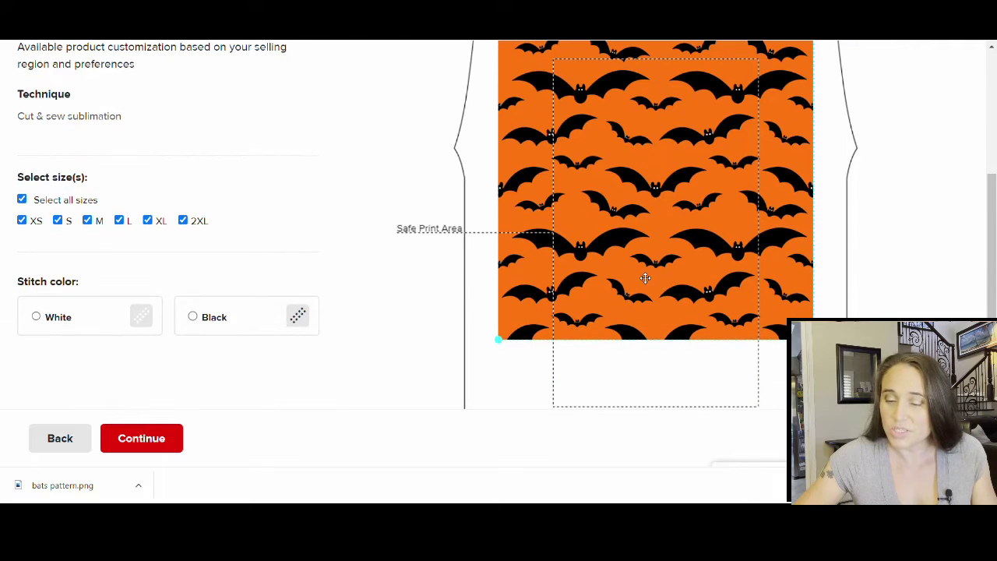
pyautogui.scroll(1, 643, 273)
pyautogui.moveTo(500, 92); pyautogui.dragTo(488, 78)
pyautogui.moveTo(737, 355); pyautogui.dragTo(742, 355)
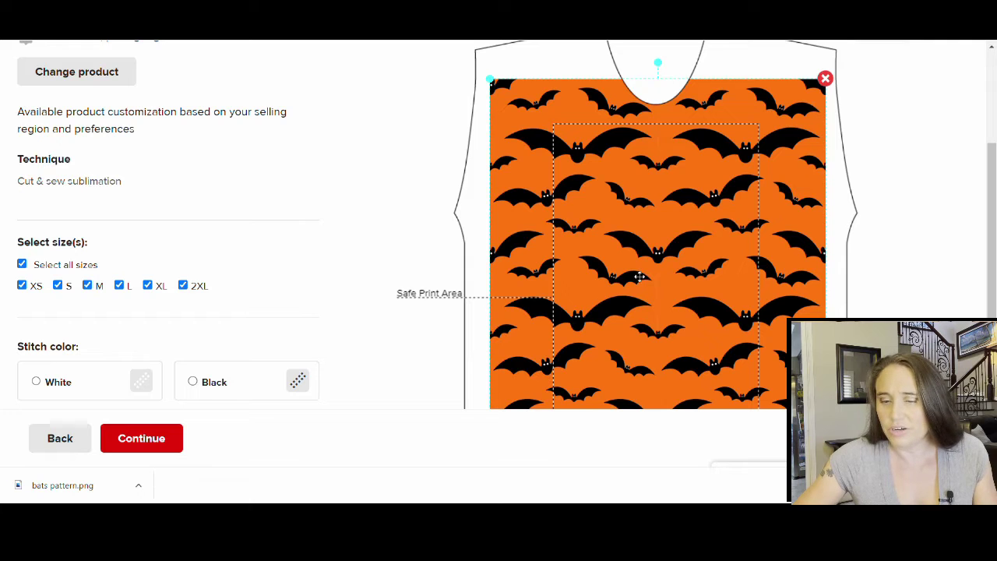
# Set the stitch colour to Black
pyautogui.scroll(-3, 679, 325)
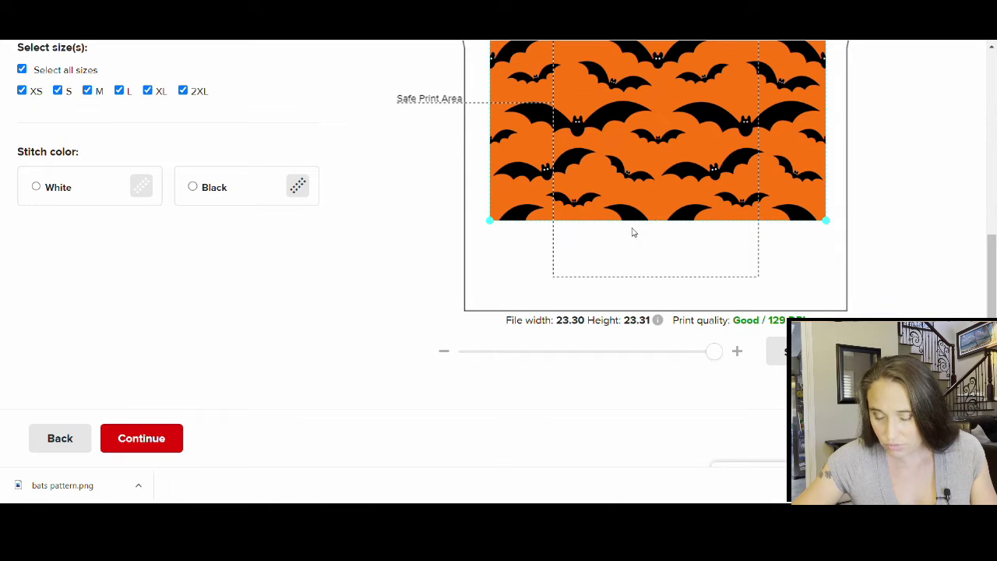
pyautogui.scroll(1, 312, 226)
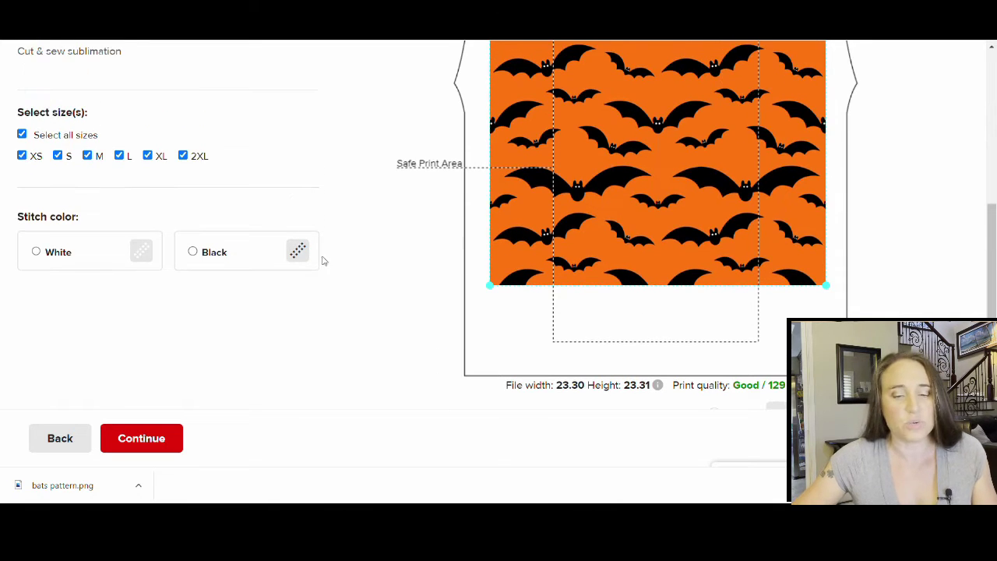
pyautogui.click(193, 253)
pyautogui.scroll(3, 639, 269)
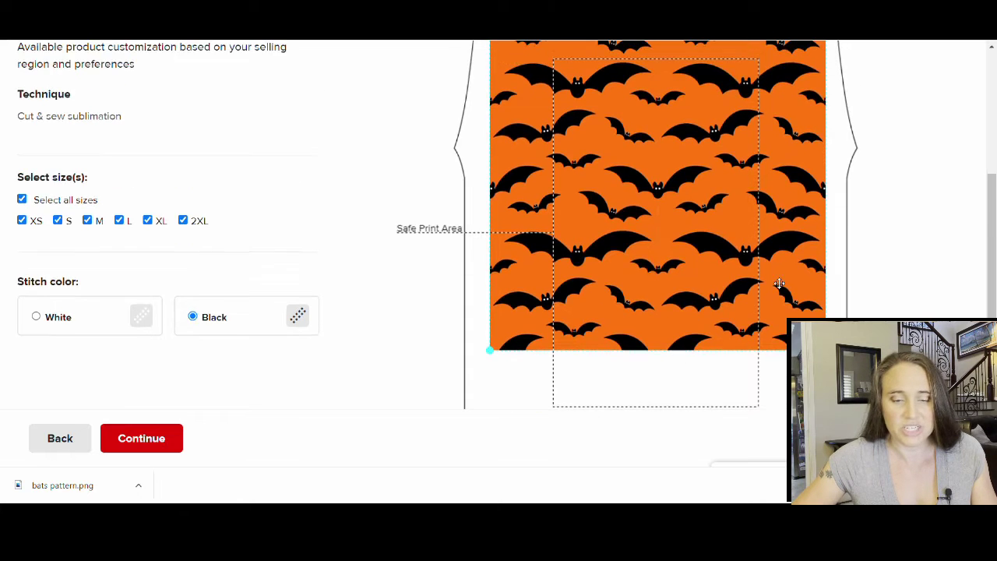
pyautogui.scroll(2, 638, 269)
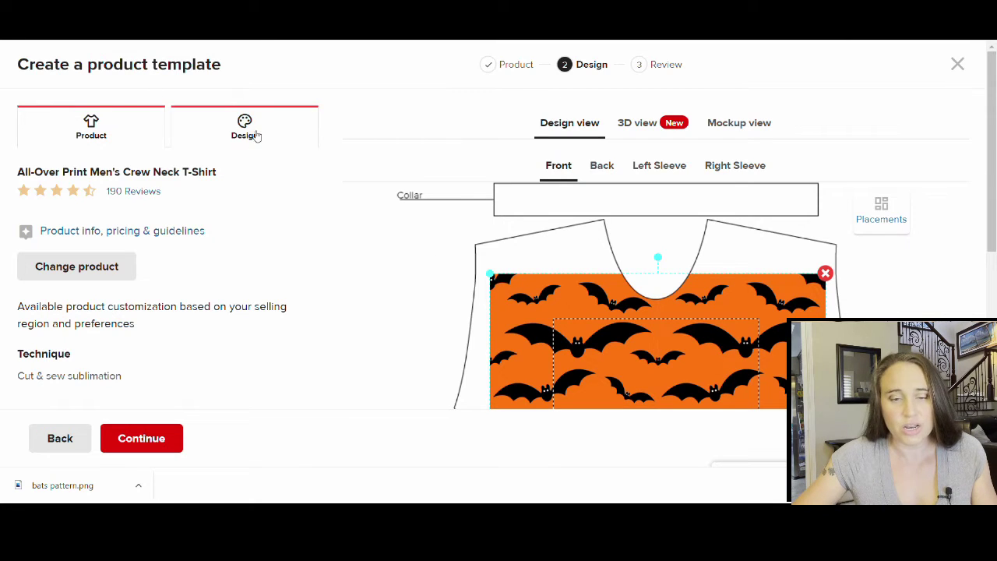
# Tile the front bat design in a Block pattern with 0.00 spacing, rated Good at 129 DPI
pyautogui.click(257, 136)
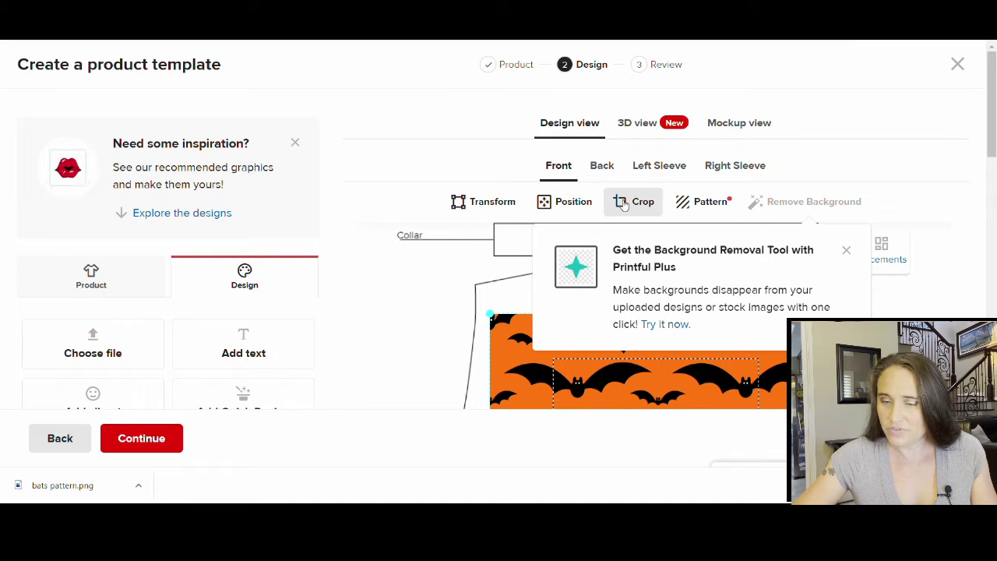
pyautogui.click(684, 202)
pyautogui.scroll(-2, 187, 187)
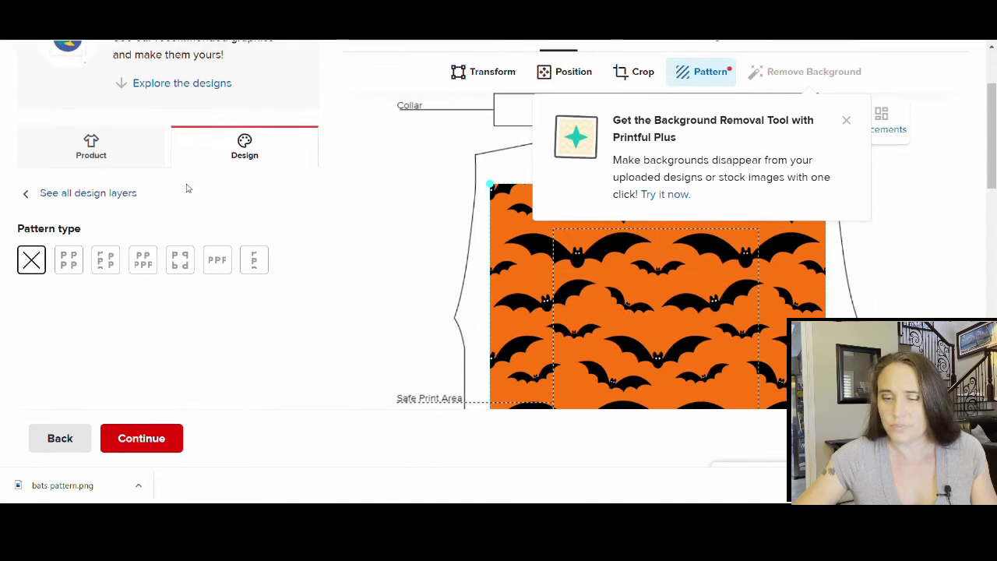
pyautogui.click(69, 262)
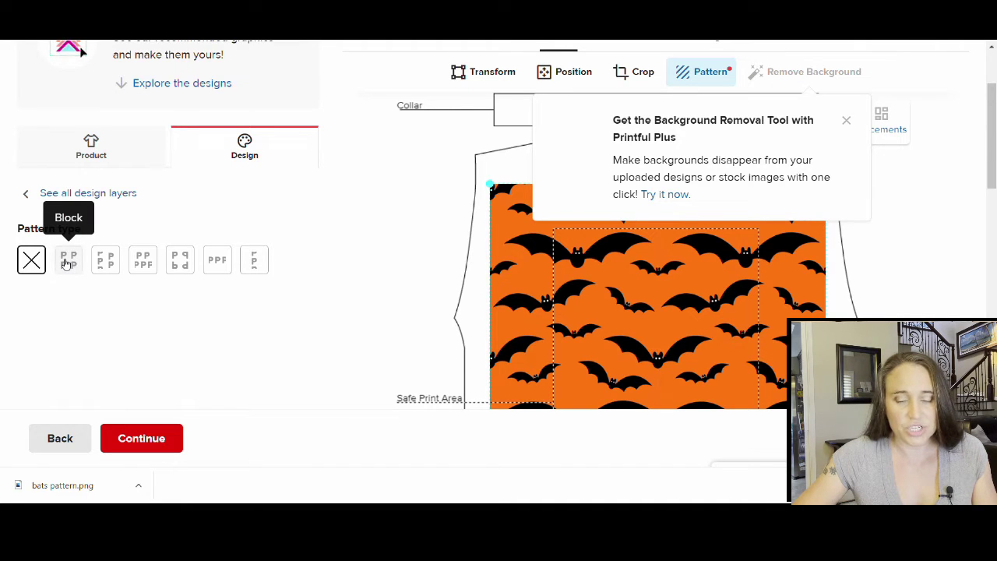
pyautogui.scroll(-2, 66, 263)
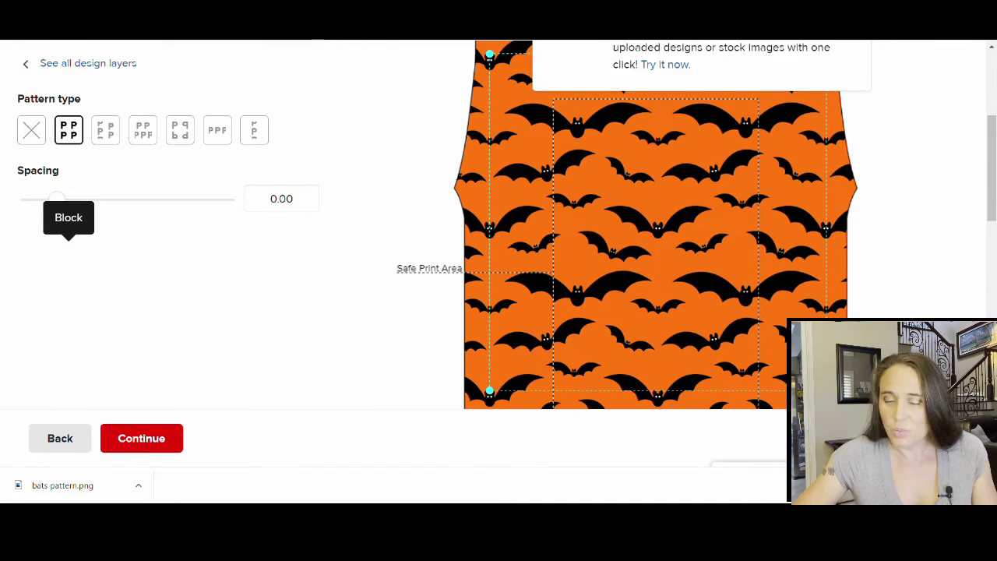
pyautogui.scroll(-1, 893, 211)
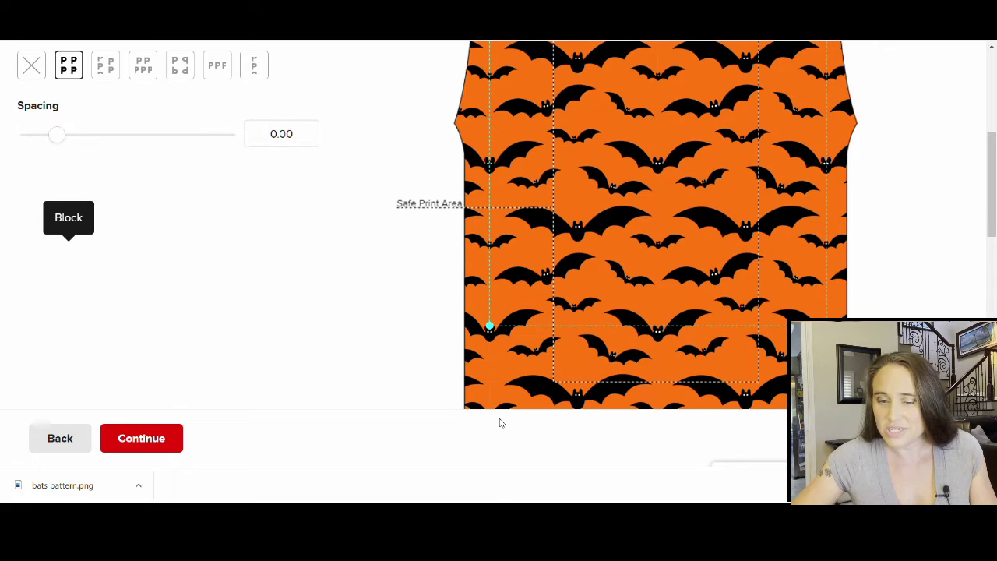
pyautogui.scroll(-1, 696, 291)
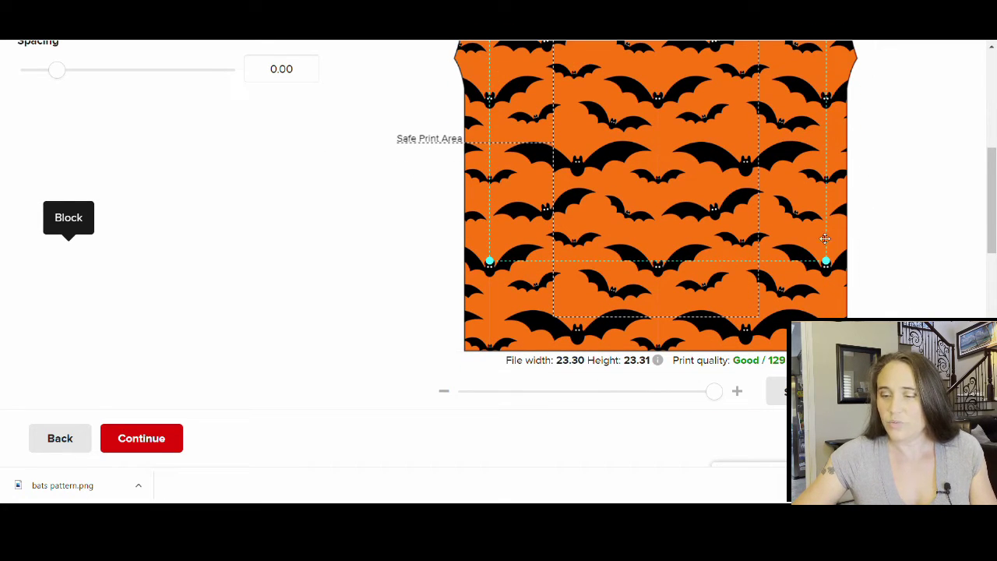
pyautogui.scroll(2, 412, 333)
pyautogui.scroll(-2, 412, 332)
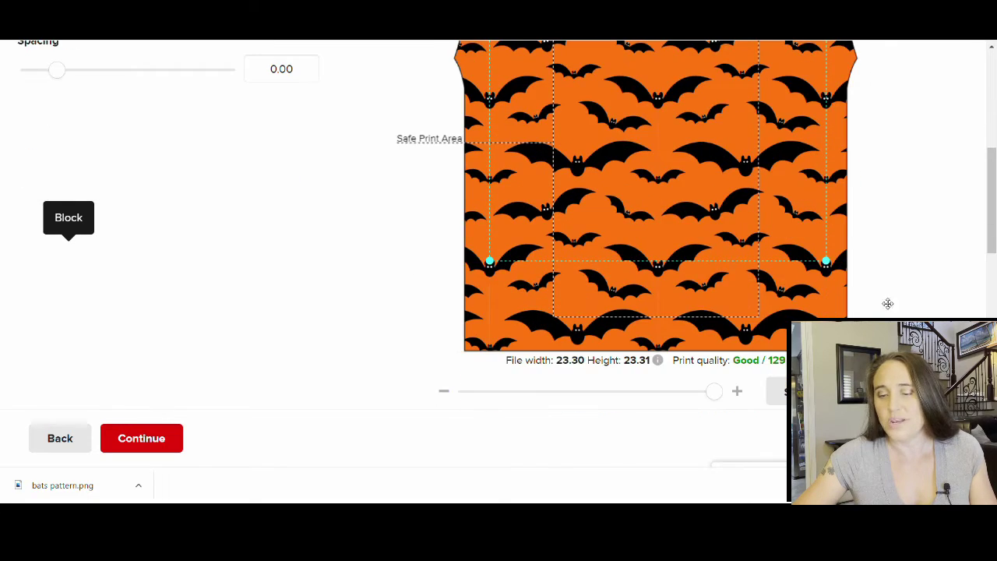
pyautogui.scroll(6, 412, 332)
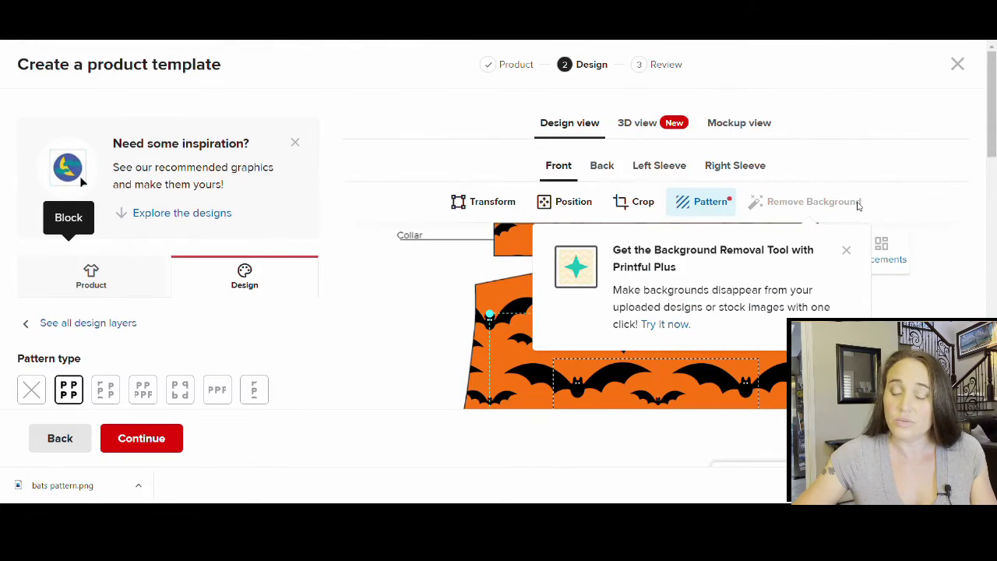
pyautogui.scroll(-3, 381, 265)
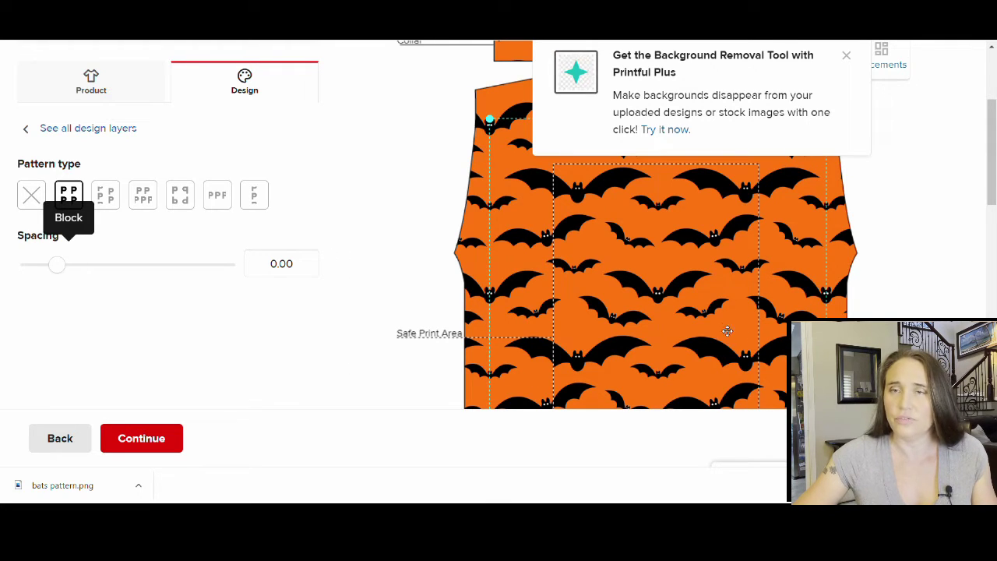
pyautogui.scroll(3, 700, 340)
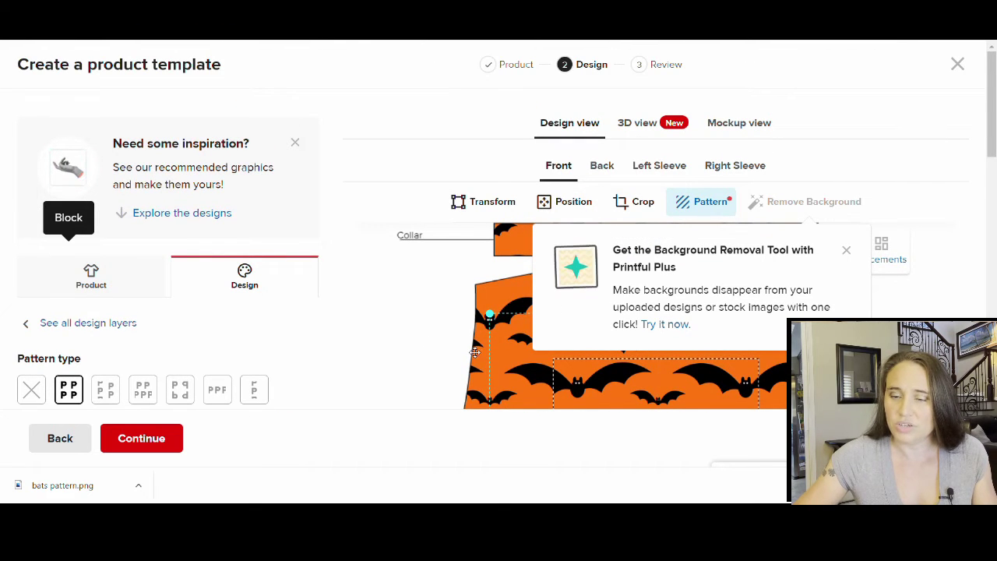
pyautogui.scroll(-3, 464, 336)
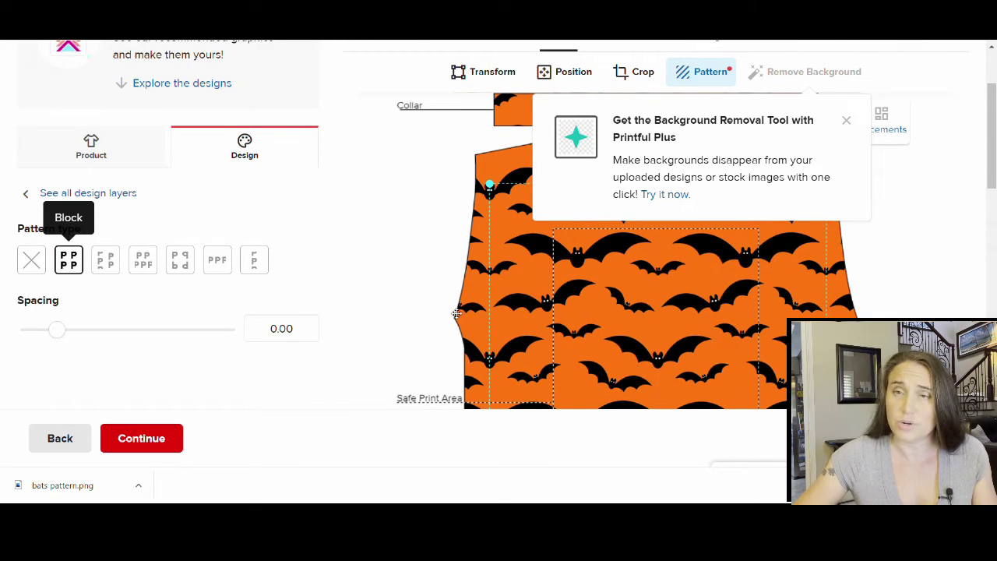
pyautogui.scroll(-2, 752, 397)
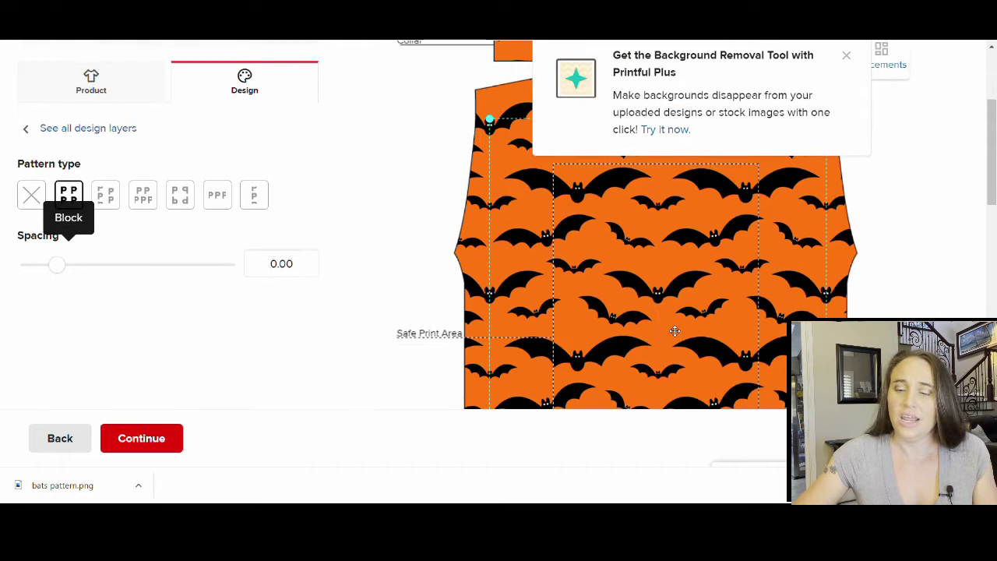
pyautogui.scroll(-4, 745, 282)
pyautogui.scroll(-2, 745, 282)
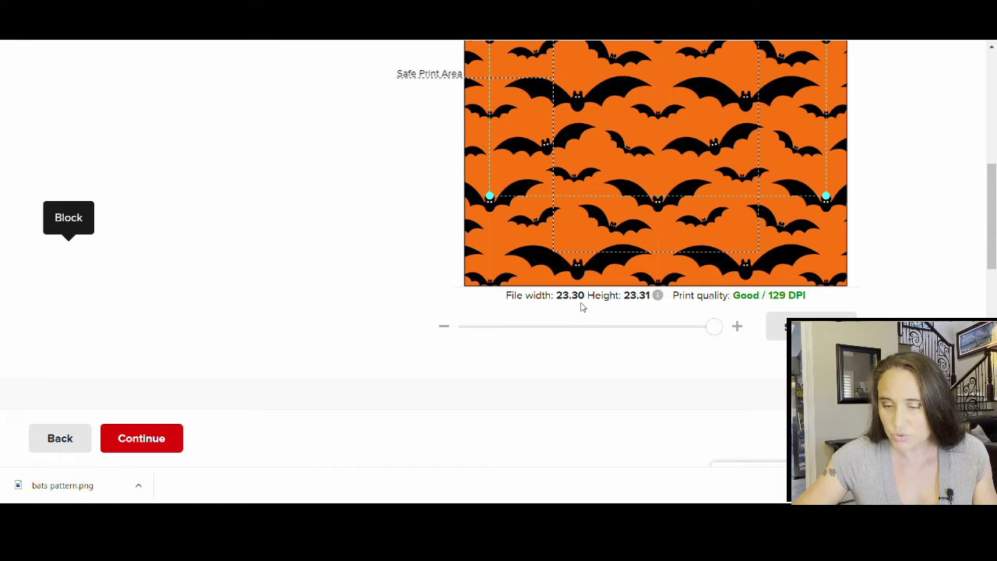
pyautogui.scroll(3, 535, 238)
pyautogui.scroll(4, 615, 245)
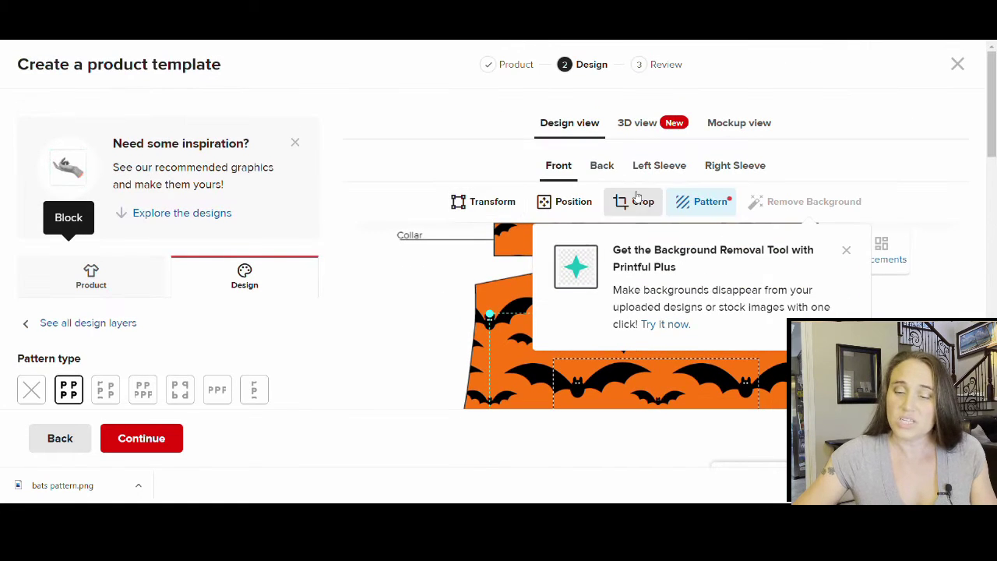
# Apply bats-pattern.png to the shirt back and shrink it to 33.48 wide
pyautogui.click(600, 168)
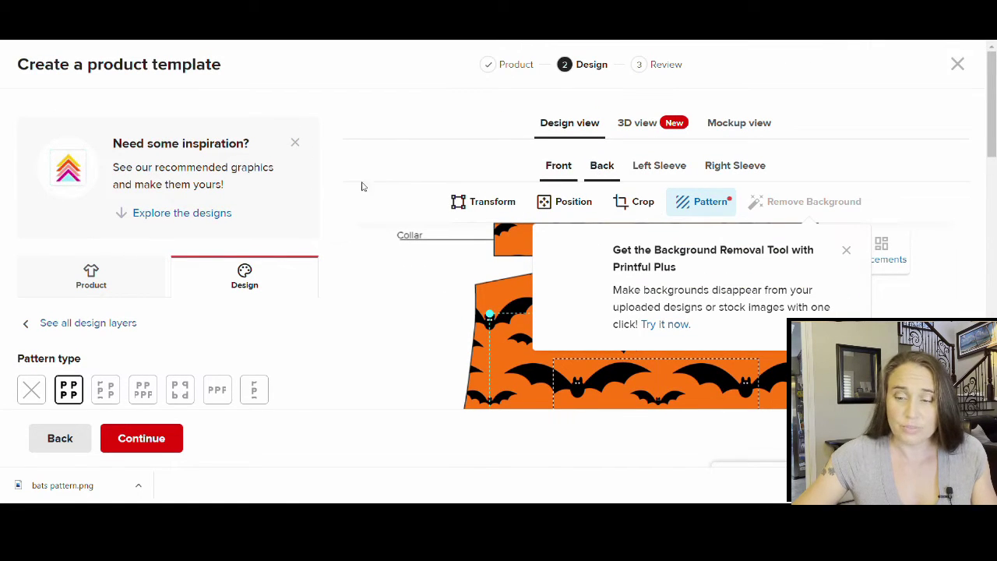
pyautogui.scroll(-3, 549, 245)
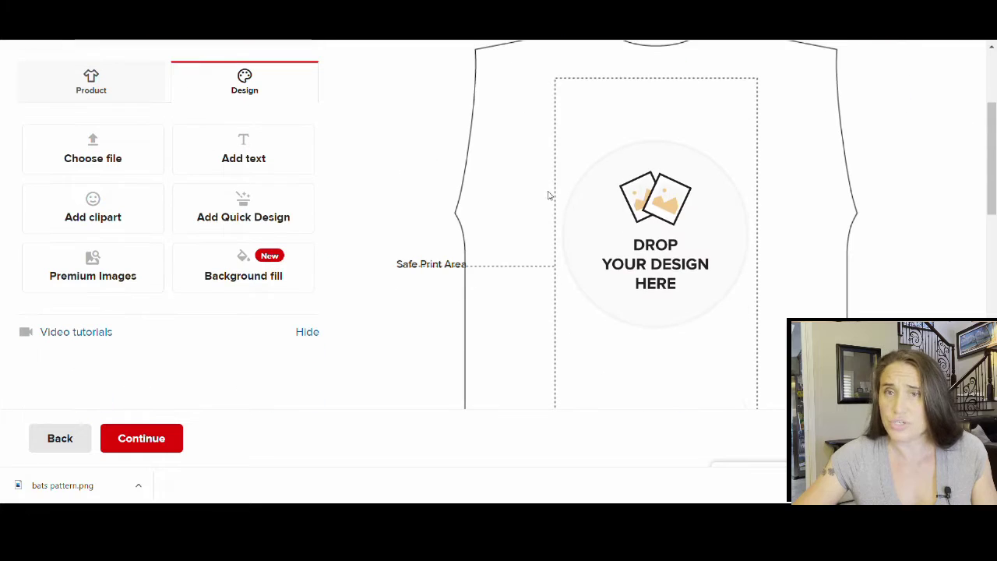
pyautogui.click(661, 243)
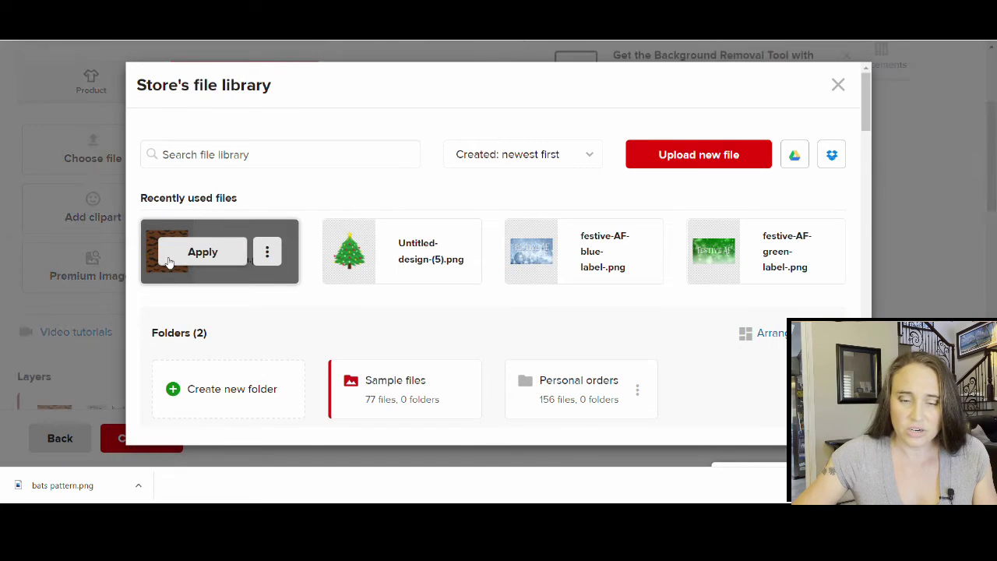
pyautogui.click(168, 261)
pyautogui.scroll(-4, 651, 274)
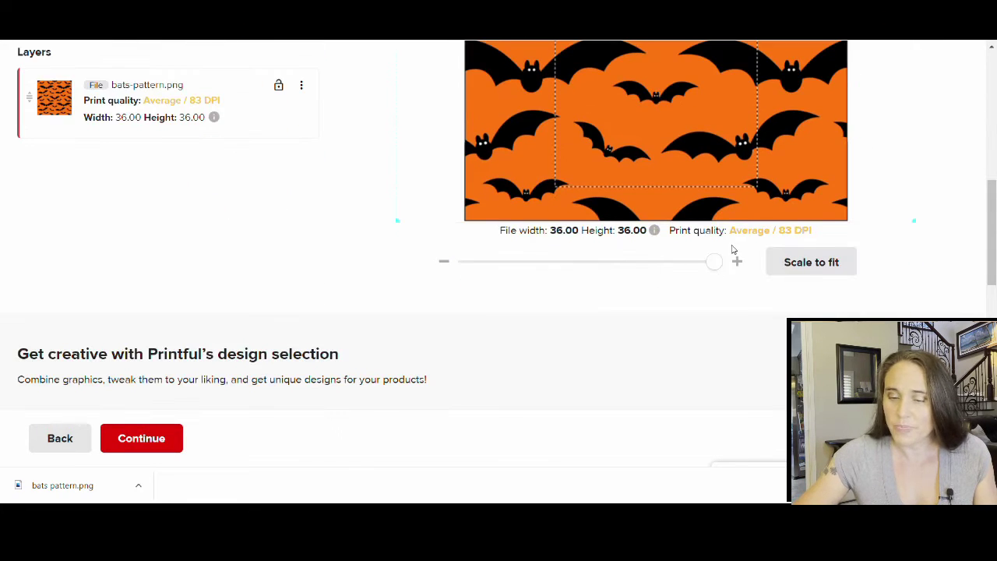
pyautogui.moveTo(722, 263); pyautogui.dragTo(609, 249)
# Compare the front's design sizing, then return to the back
pyautogui.scroll(5, 609, 248)
pyautogui.click(558, 101)
pyautogui.scroll(-5, 711, 268)
pyautogui.scroll(-1, 711, 268)
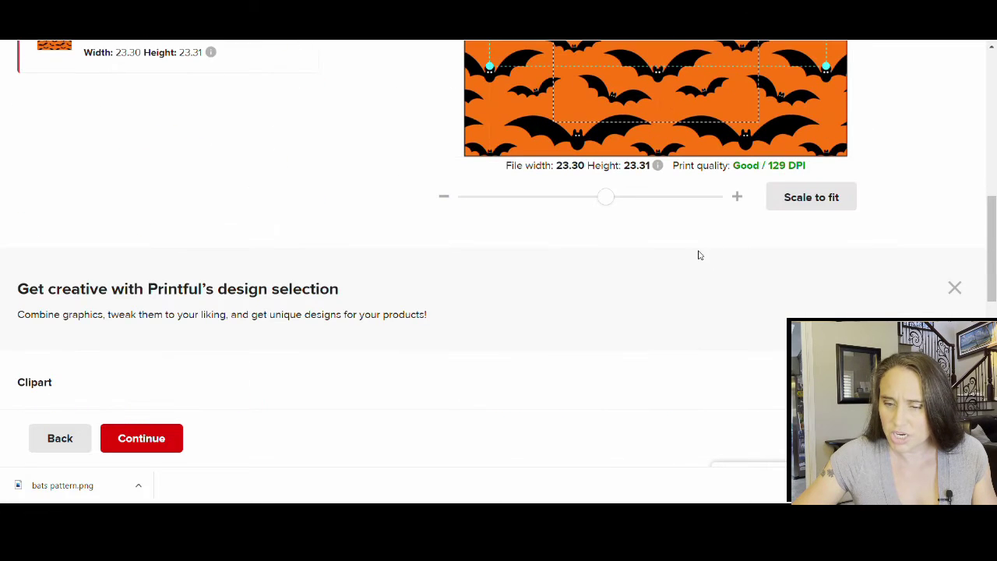
pyautogui.scroll(6, 567, 174)
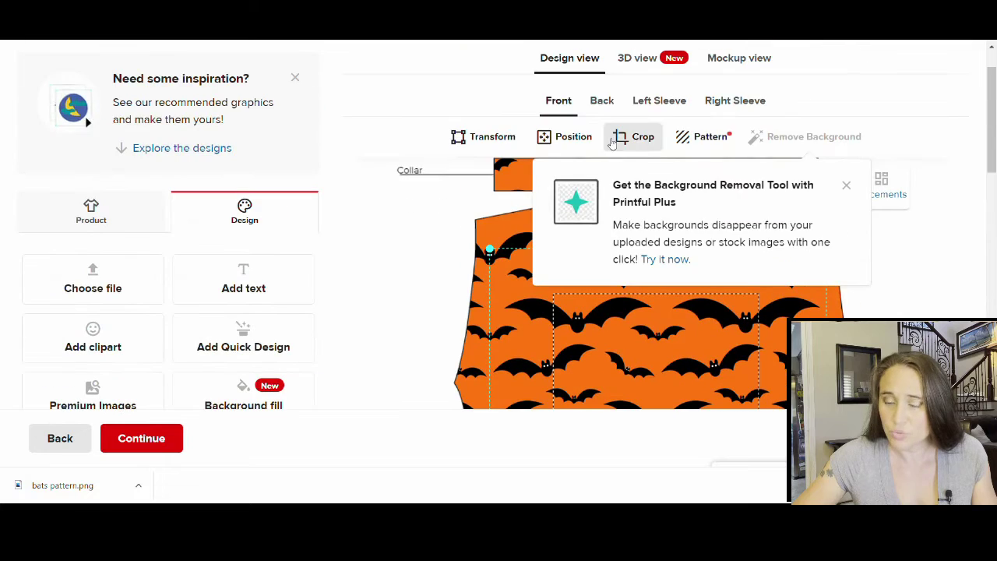
pyautogui.click(602, 100)
pyautogui.scroll(-7, 623, 234)
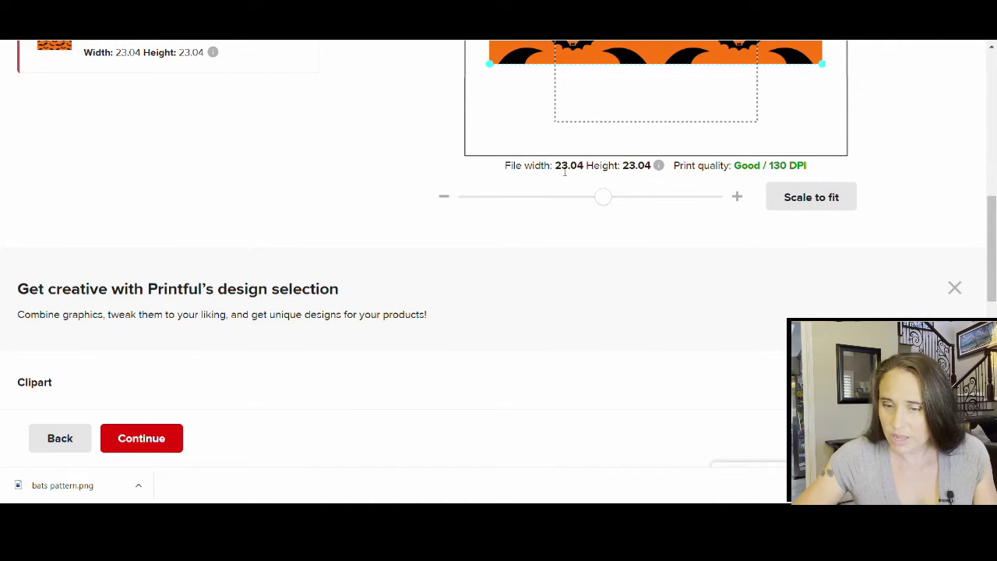
pyautogui.scroll(2, 654, 179)
pyautogui.scroll(4, 633, 209)
# Tile the back bat design in a Block pattern
pyautogui.click(701, 72)
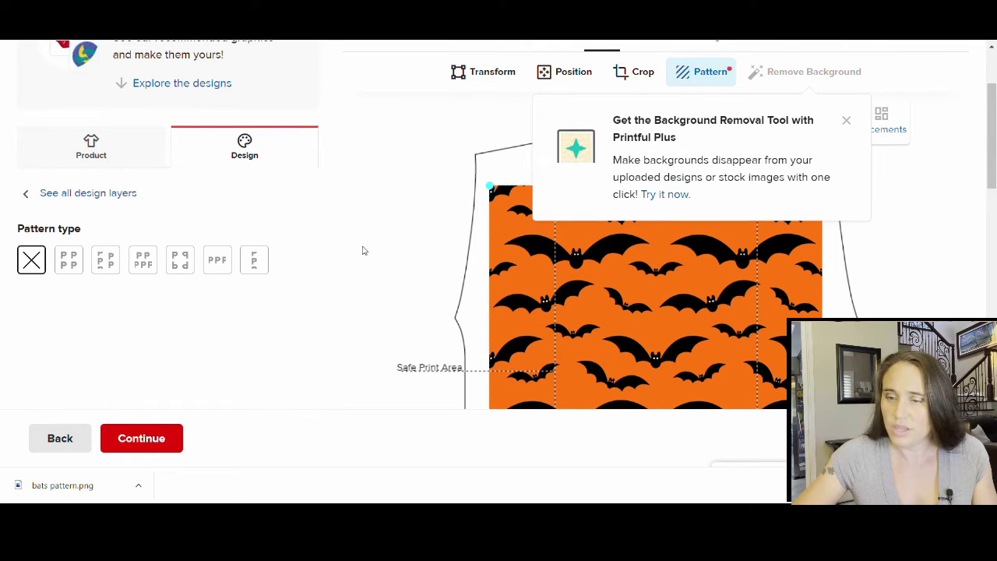
pyautogui.click(68, 260)
pyautogui.scroll(-4, 644, 287)
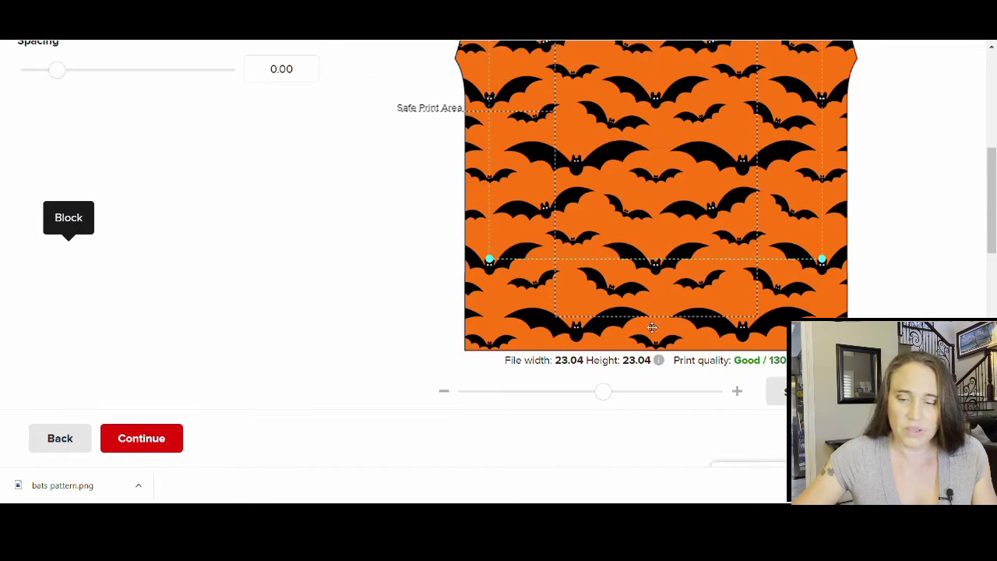
pyautogui.scroll(4, 644, 287)
pyautogui.scroll(3, 597, 148)
# Move on to the empty Left Sleeve print area
pyautogui.click(644, 168)
pyautogui.scroll(-3, 248, 249)
pyautogui.scroll(-2, 248, 249)
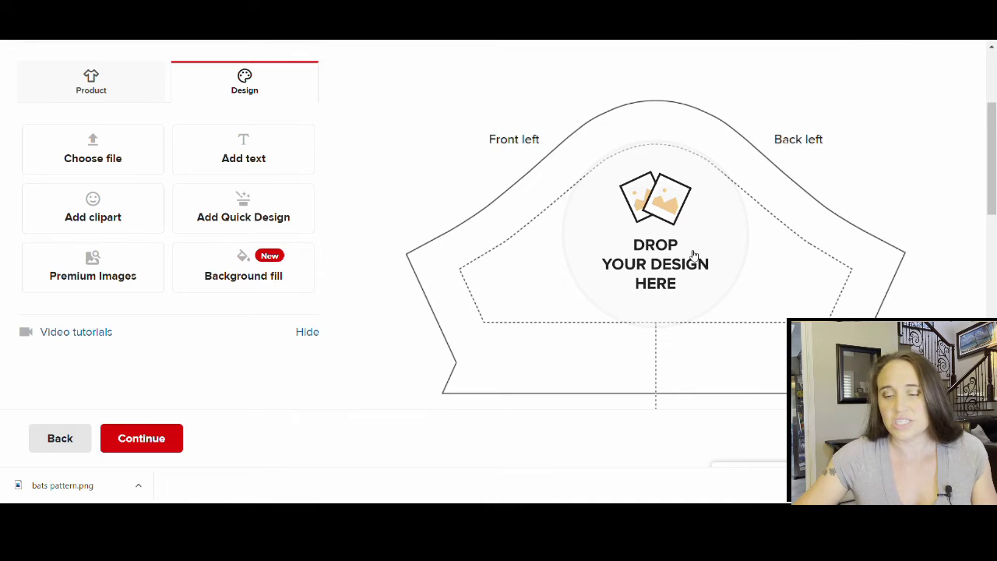
# Fill the sleeves with a solid Black background applied to all placements
pyautogui.click(269, 264)
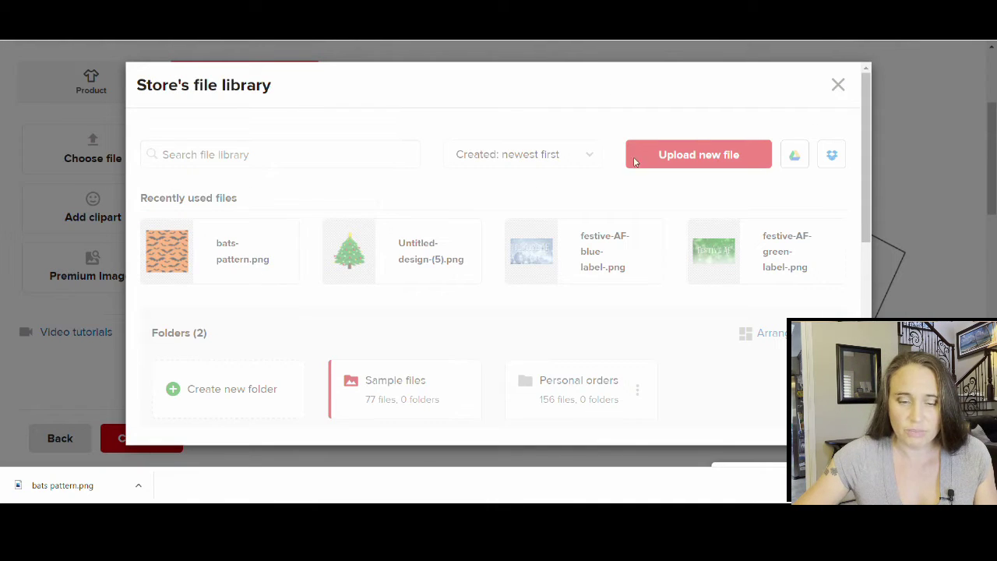
pyautogui.click(838, 84)
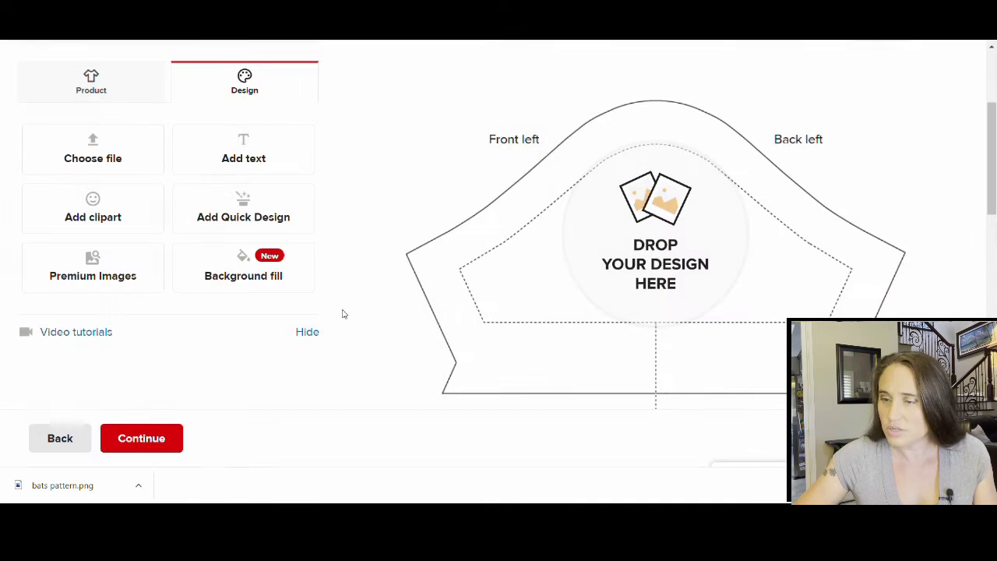
pyautogui.scroll(-1, 276, 272)
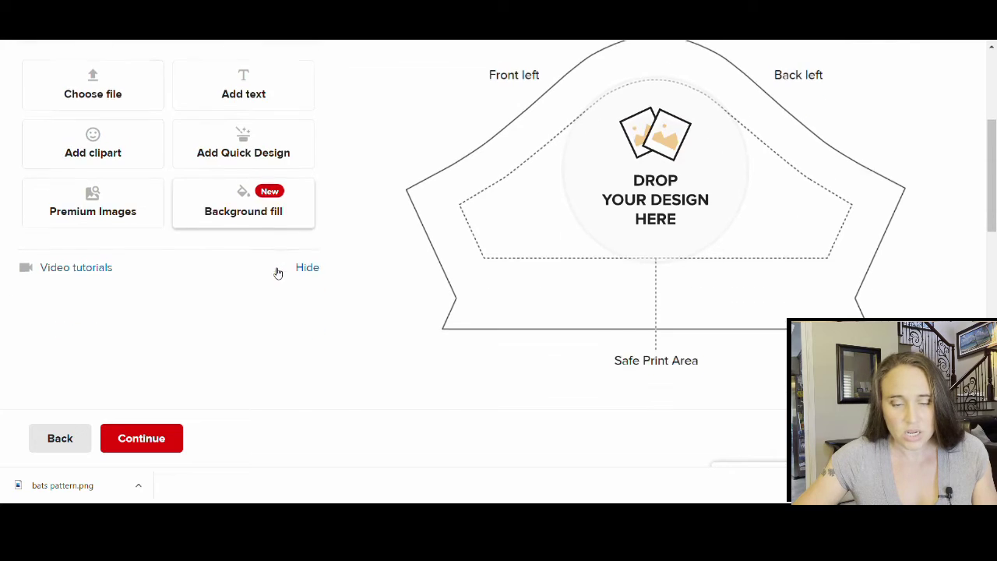
pyautogui.click(213, 206)
pyautogui.click(59, 180)
# Confirm the Right Sleeve is black too, then switch to the mockup preview
pyautogui.scroll(4, 579, 273)
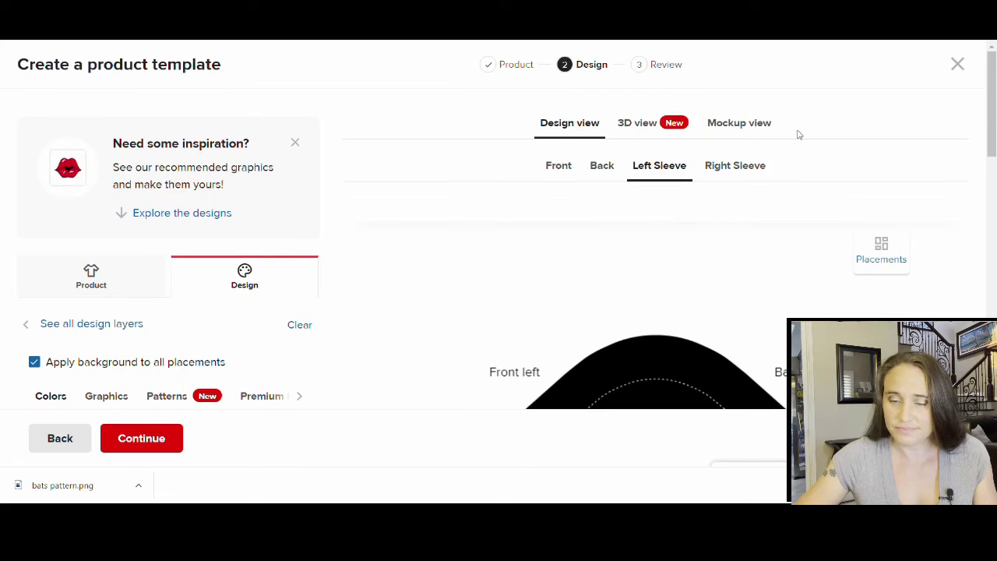
pyautogui.click(735, 165)
pyautogui.scroll(-3, 425, 301)
pyautogui.scroll(-3, 552, 227)
pyautogui.scroll(4, 555, 228)
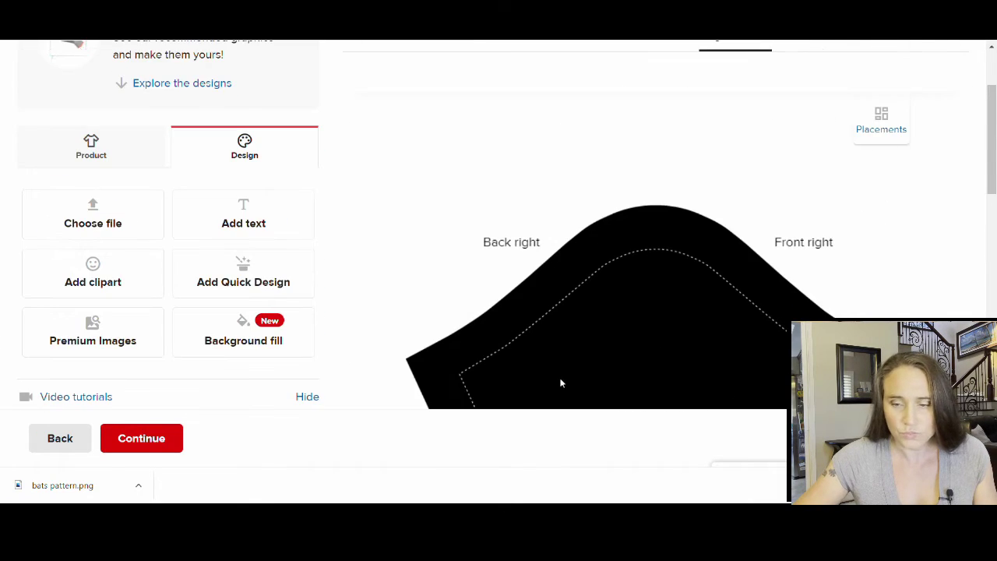
pyautogui.scroll(2, 543, 384)
pyautogui.click(738, 123)
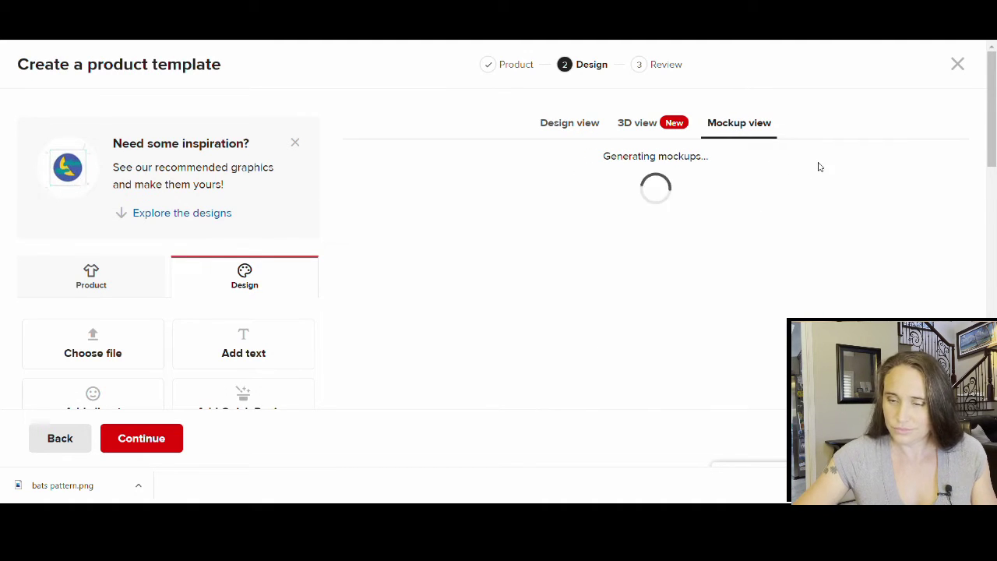
pyautogui.scroll(-1, 822, 171)
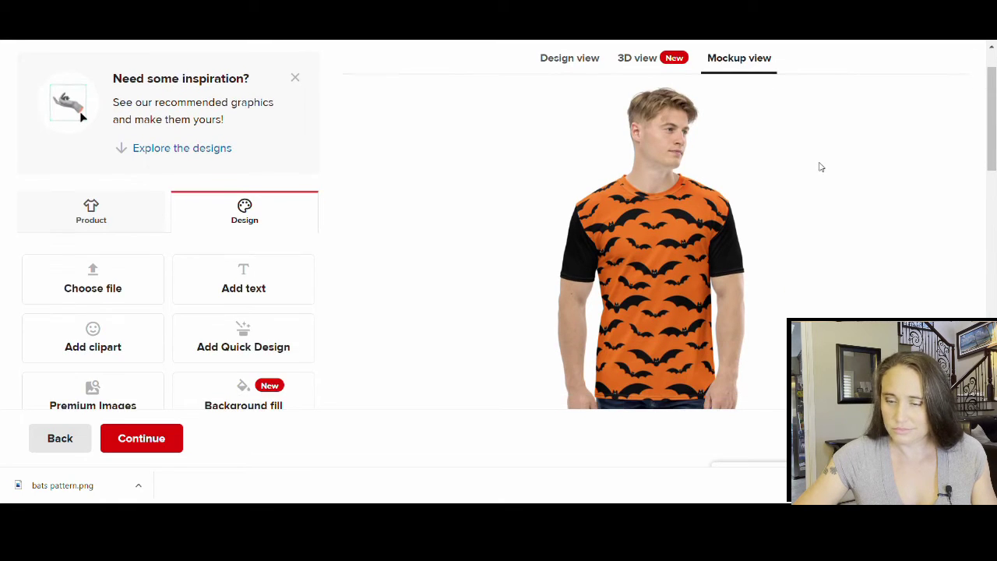
pyautogui.scroll(-1, 832, 195)
pyautogui.scroll(-2, 781, 195)
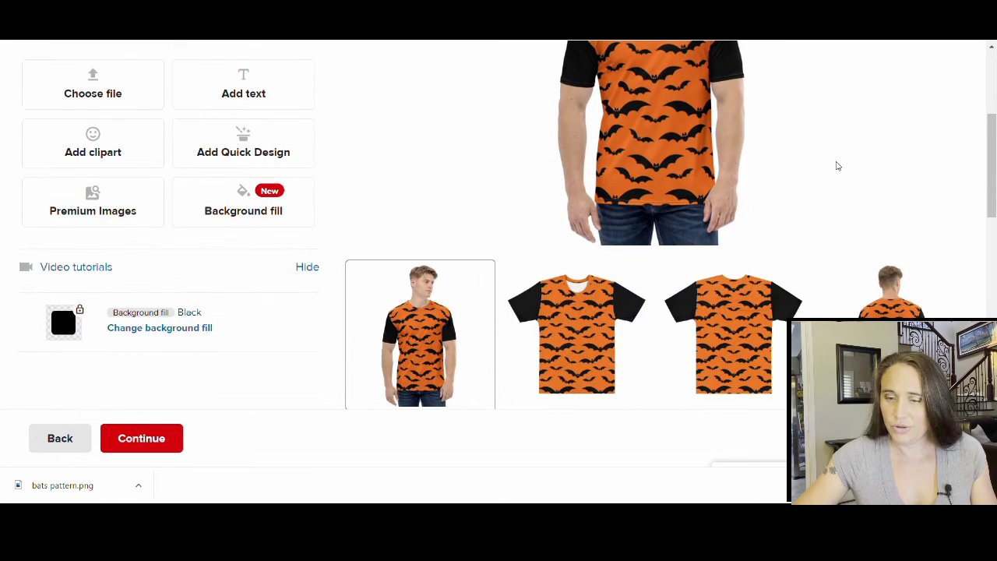
pyautogui.scroll(-2, 836, 163)
pyautogui.scroll(-1, 626, 322)
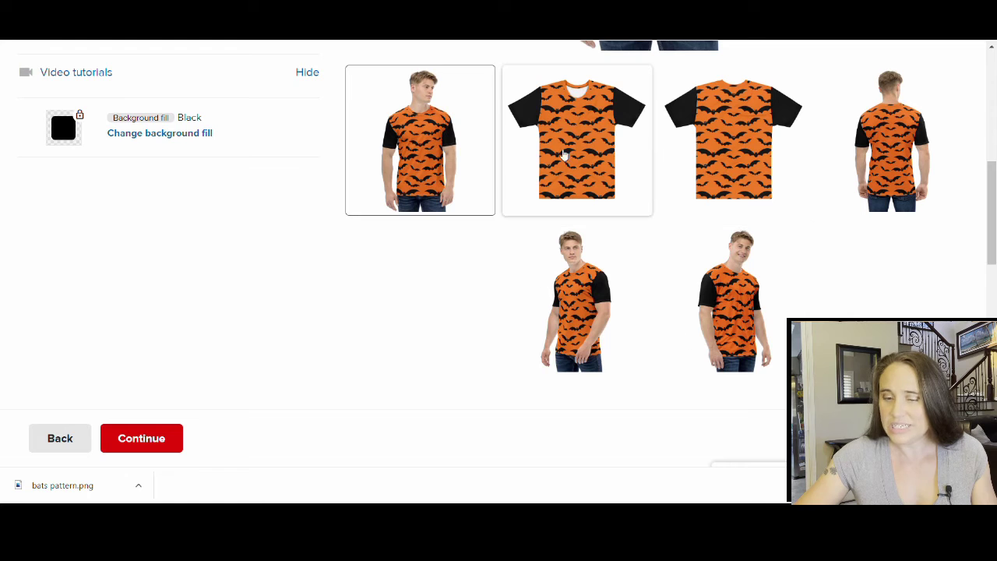
pyautogui.scroll(4, 469, 153)
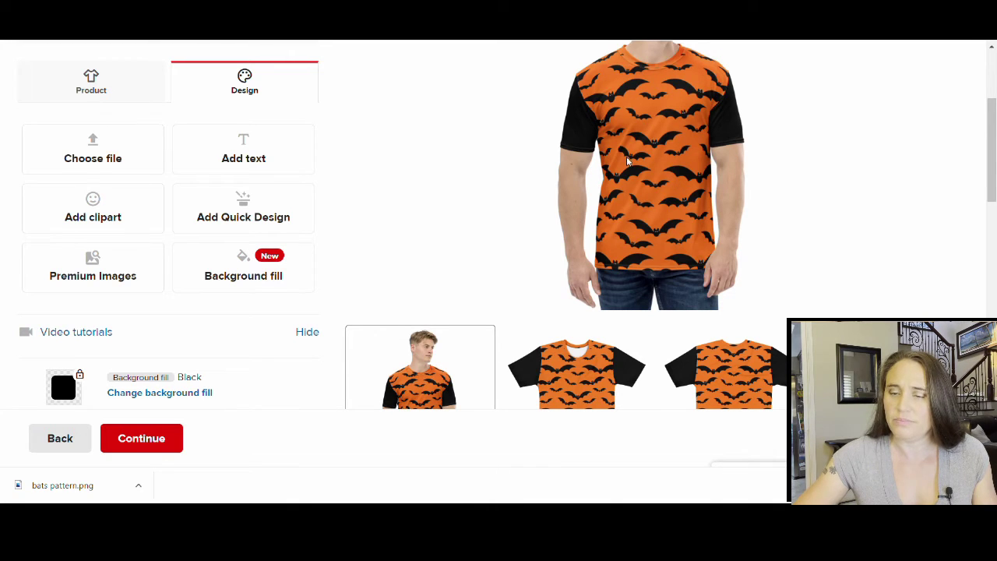
pyautogui.scroll(3, 807, 225)
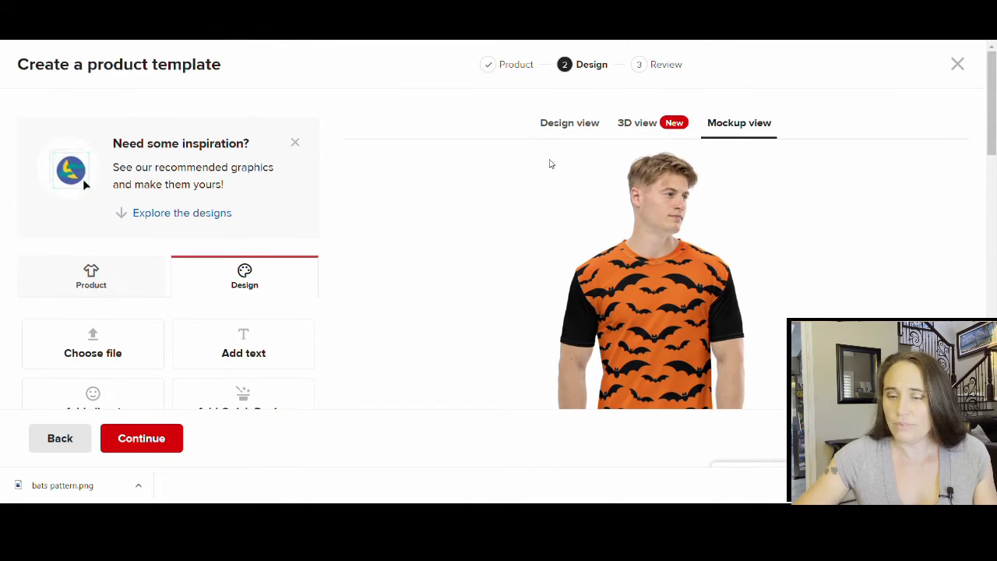
# Back in the design canvas, remove the black background fill from the right sleeve
pyautogui.click(569, 122)
pyautogui.scroll(-4, 257, 269)
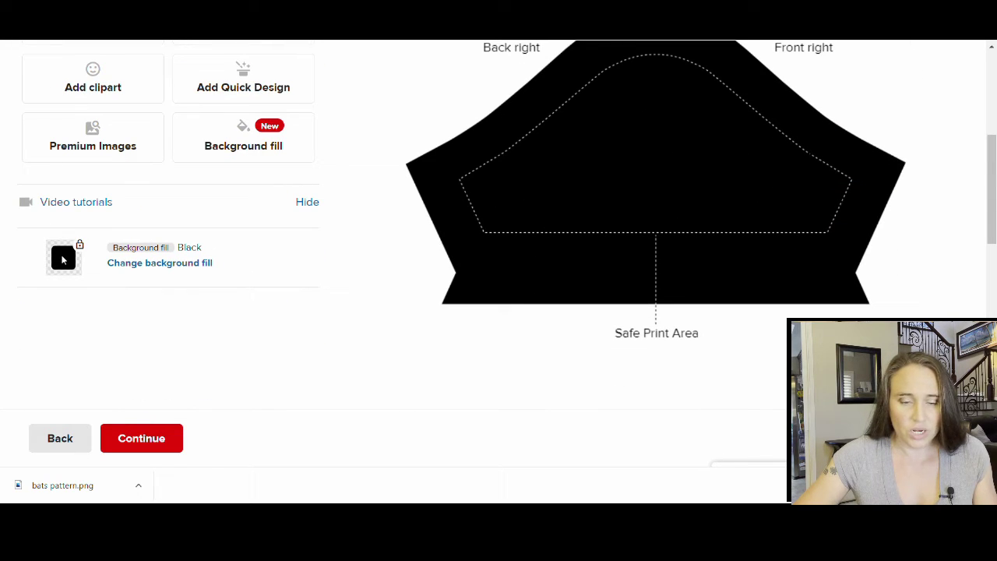
pyautogui.click(149, 264)
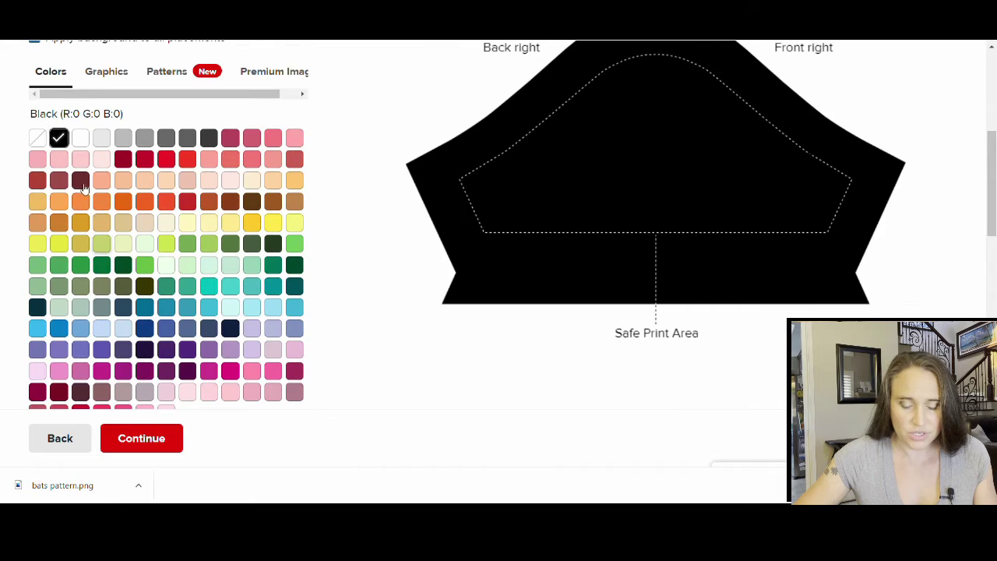
pyautogui.click(37, 139)
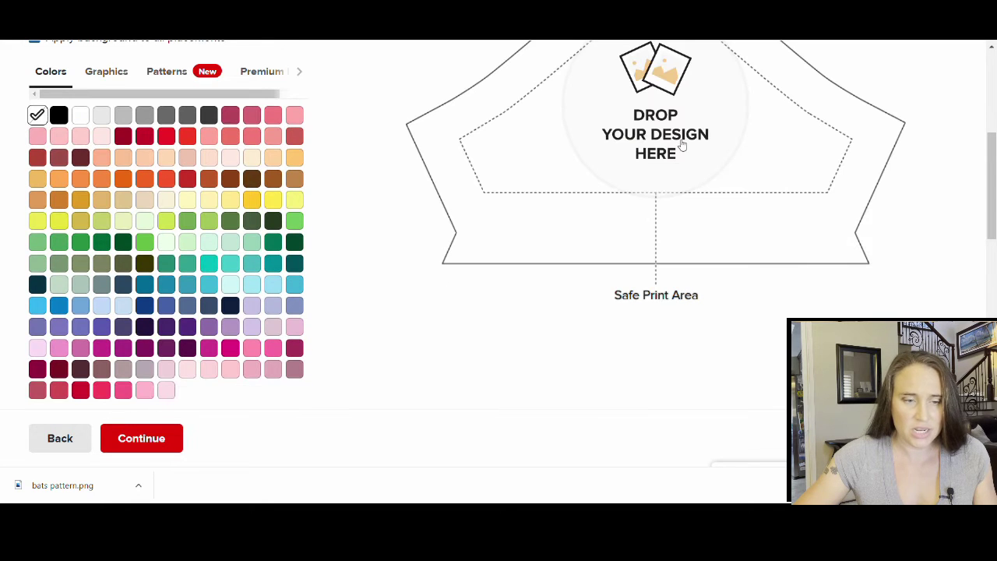
# Apply bats-pattern.png to the right sleeve and enlarge it slightly to cover the sleeve
pyautogui.click(683, 146)
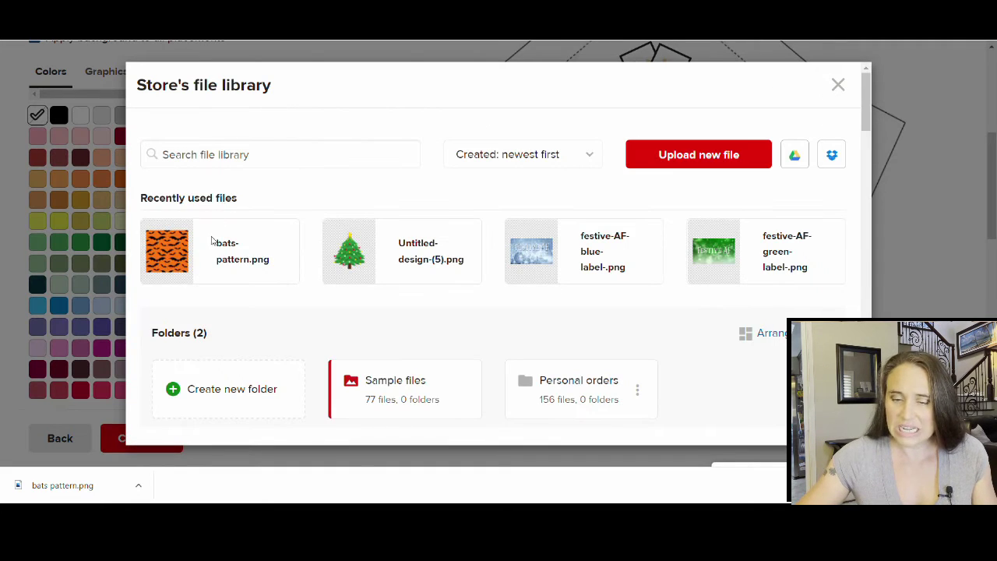
pyautogui.click(210, 259)
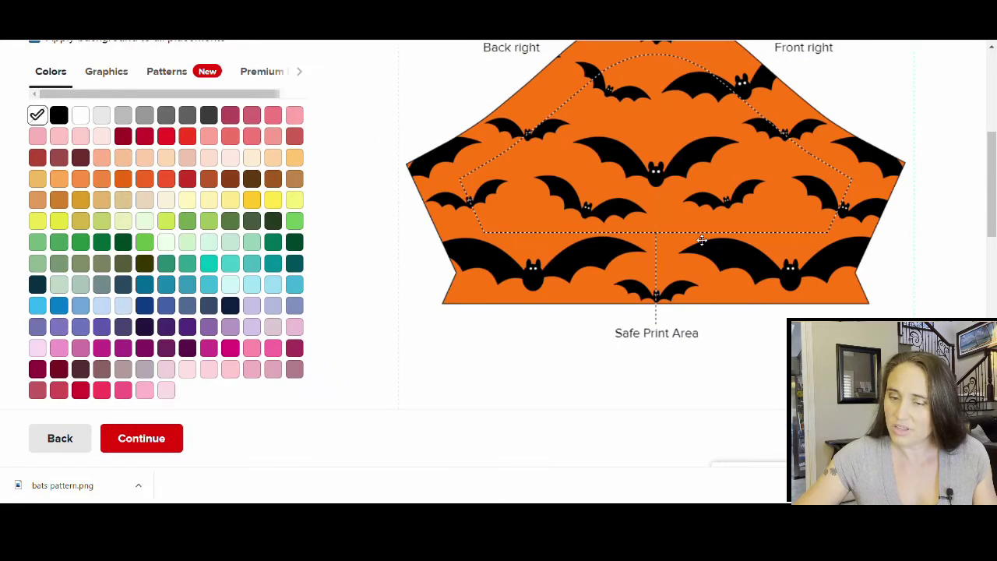
pyautogui.scroll(-3, 702, 241)
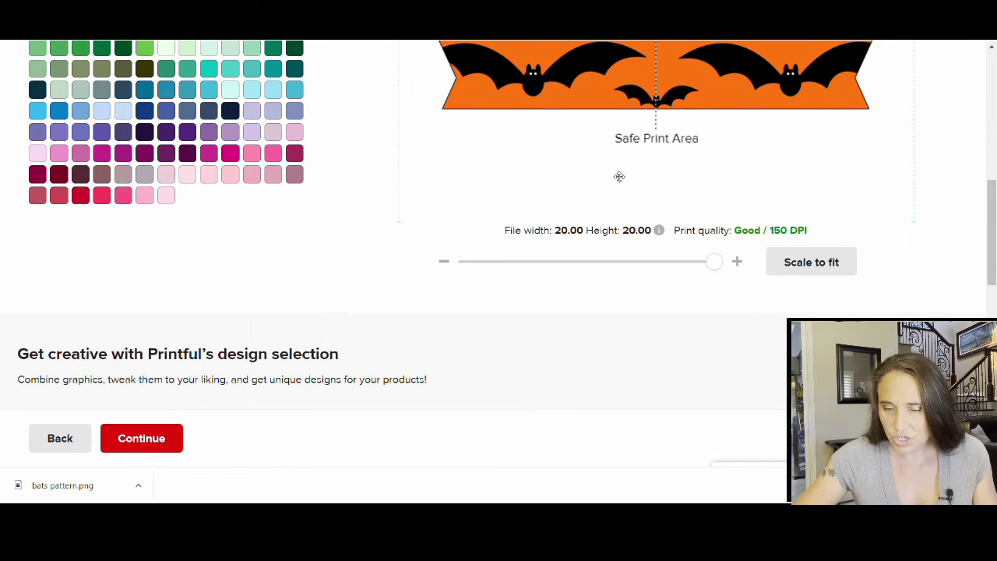
pyautogui.scroll(3, 779, 216)
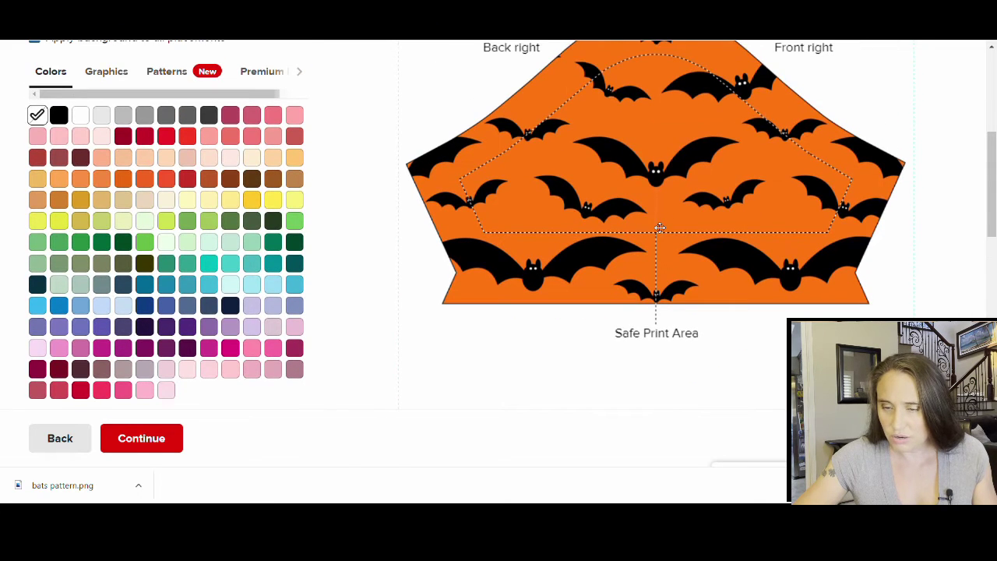
pyautogui.moveTo(660, 227); pyautogui.dragTo(661, 184)
pyautogui.scroll(-2, 694, 202)
pyautogui.scroll(-1, 693, 202)
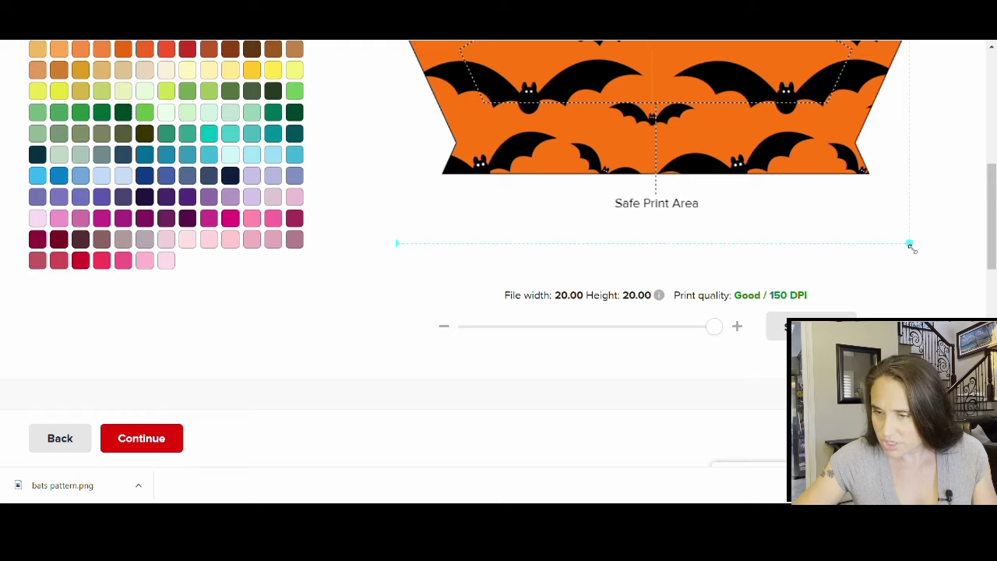
pyautogui.moveTo(910, 246); pyautogui.dragTo(958, 287)
# Apply bats-pattern.png to the Left Sleeve and resize it to about 23.30 × 23.38 (Good 129 DPI)
pyautogui.scroll(10, 615, 334)
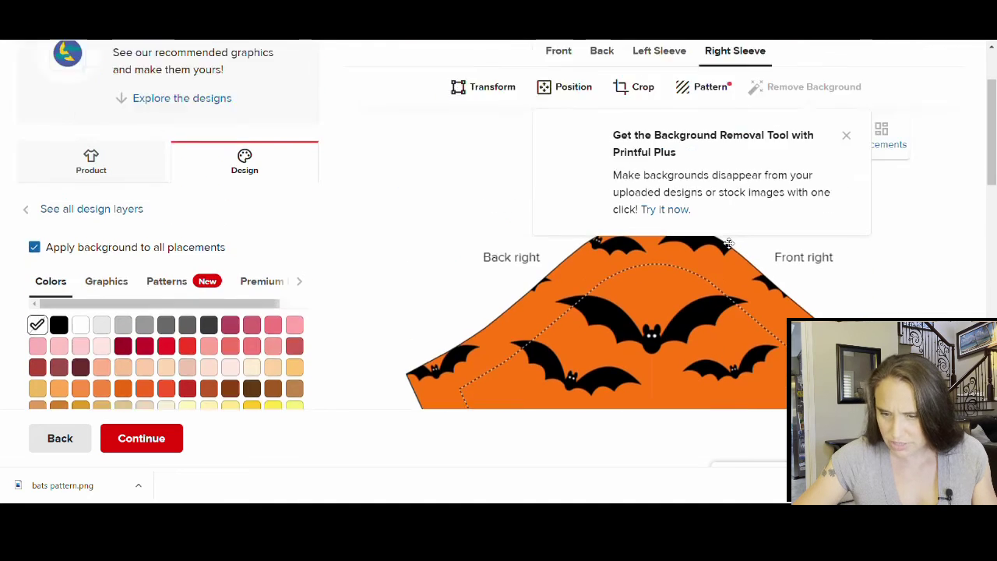
pyautogui.click(653, 174)
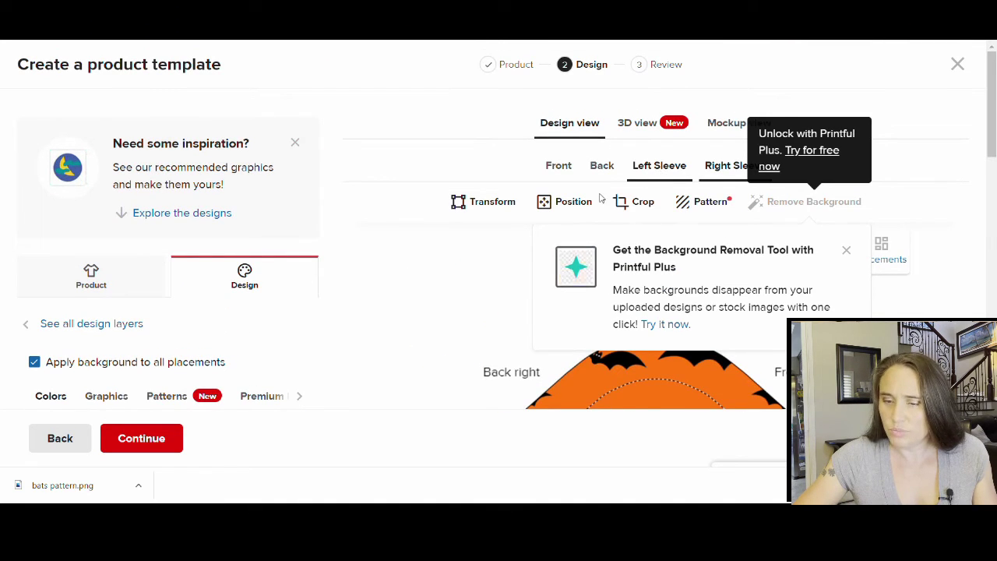
pyautogui.scroll(-2, 640, 260)
pyautogui.click(639, 259)
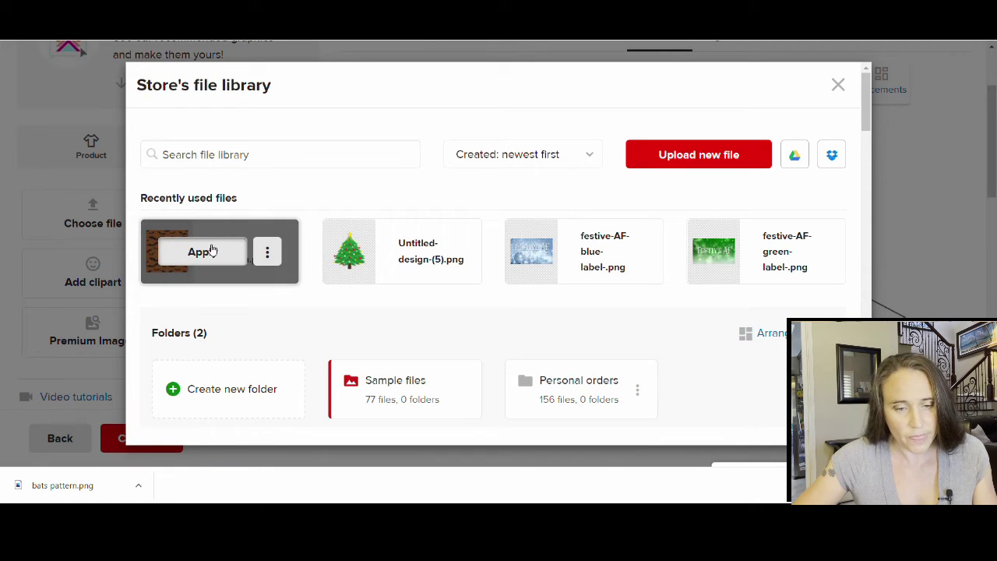
pyautogui.click(212, 250)
pyautogui.scroll(-4, 528, 325)
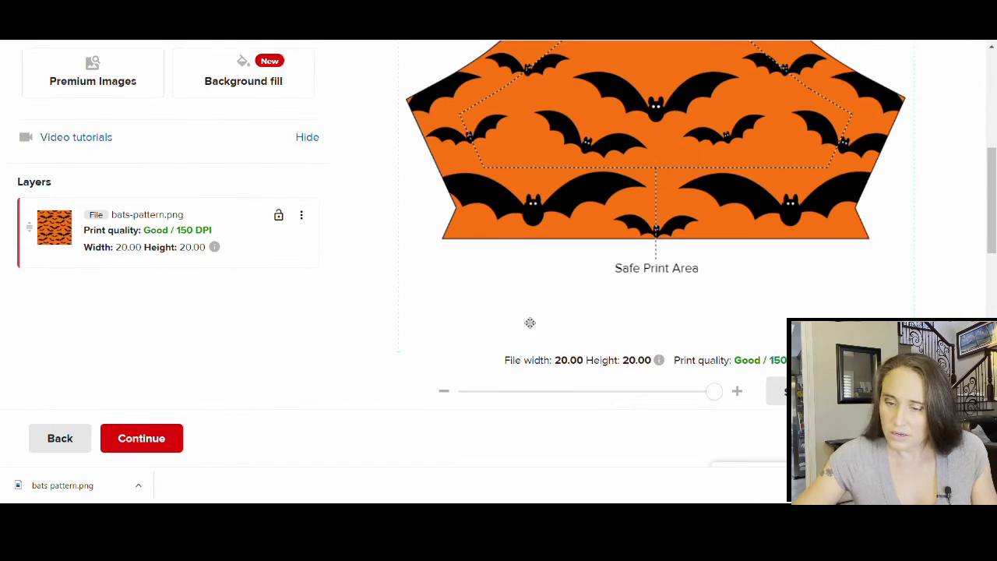
pyautogui.scroll(-1, 984, 244)
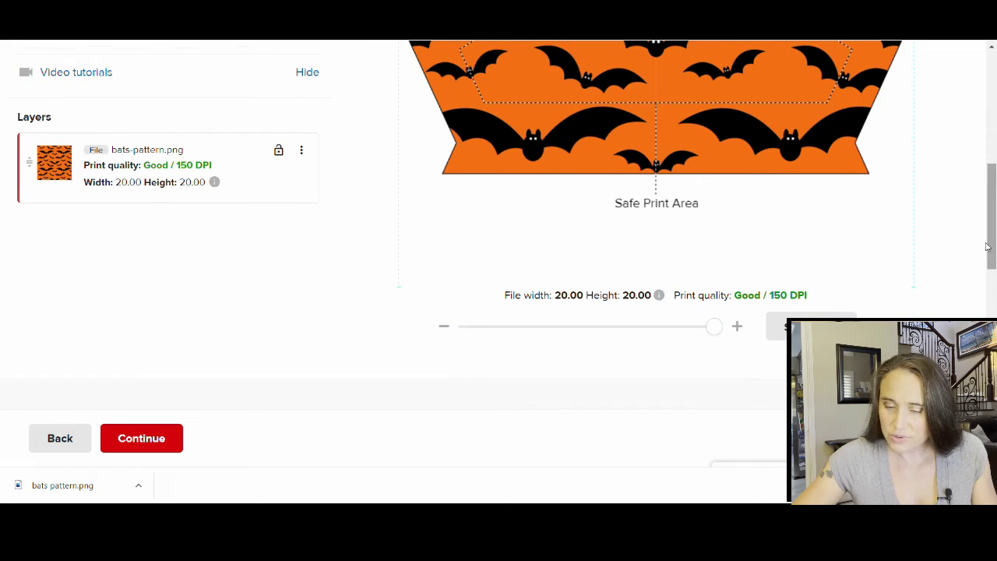
pyautogui.moveTo(915, 287)
pyautogui.mouseDown()
pyautogui.moveTo(891, 183)
pyautogui.moveTo(885, 246)
pyautogui.moveTo(932, 292)
pyautogui.mouseUp()
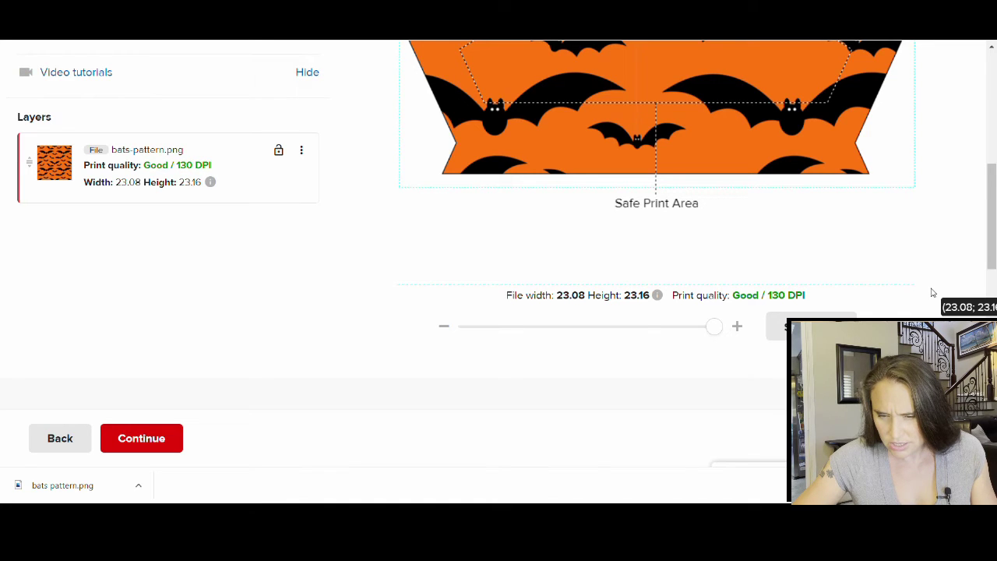
pyautogui.moveTo(932, 293); pyautogui.dragTo(936, 296)
pyautogui.scroll(8, 654, 364)
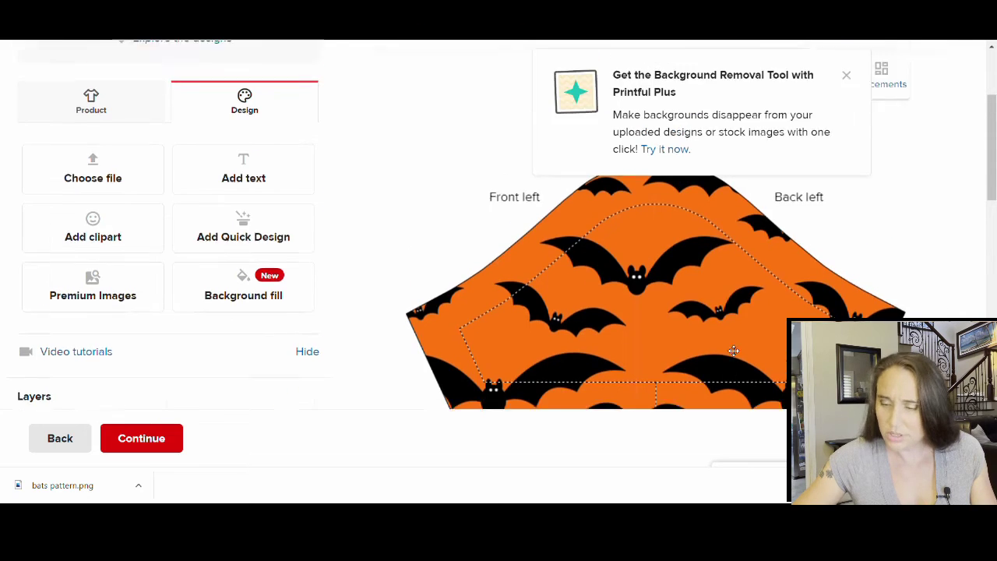
# Review the bat pattern design on the shirt's Front placement
pyautogui.click(551, 167)
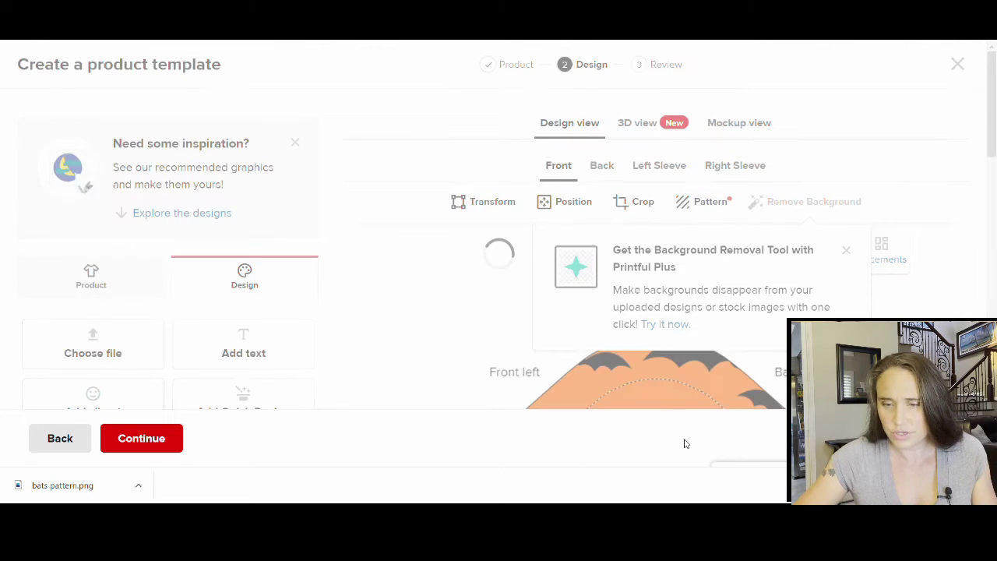
pyautogui.scroll(-3, 742, 276)
pyautogui.scroll(-4, 743, 276)
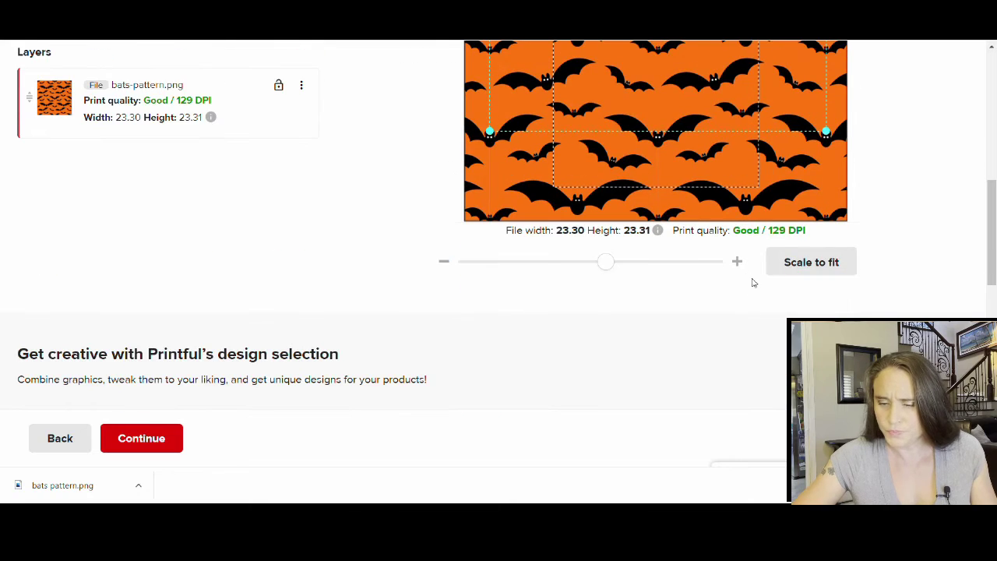
pyautogui.scroll(8, 599, 319)
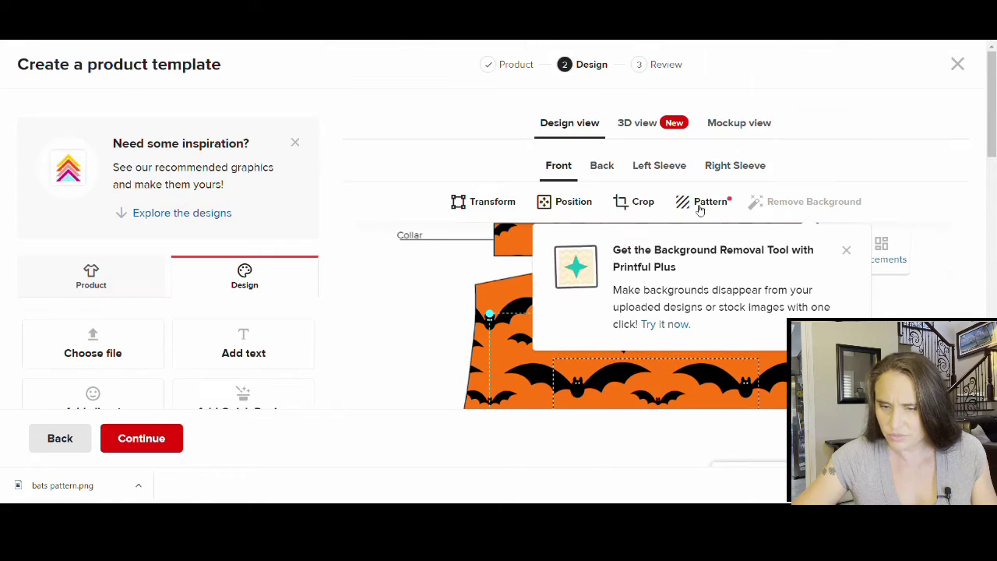
# Generate mockups and browse the thumbnails showing bat pattern on body and both sleeves
pyautogui.click(736, 123)
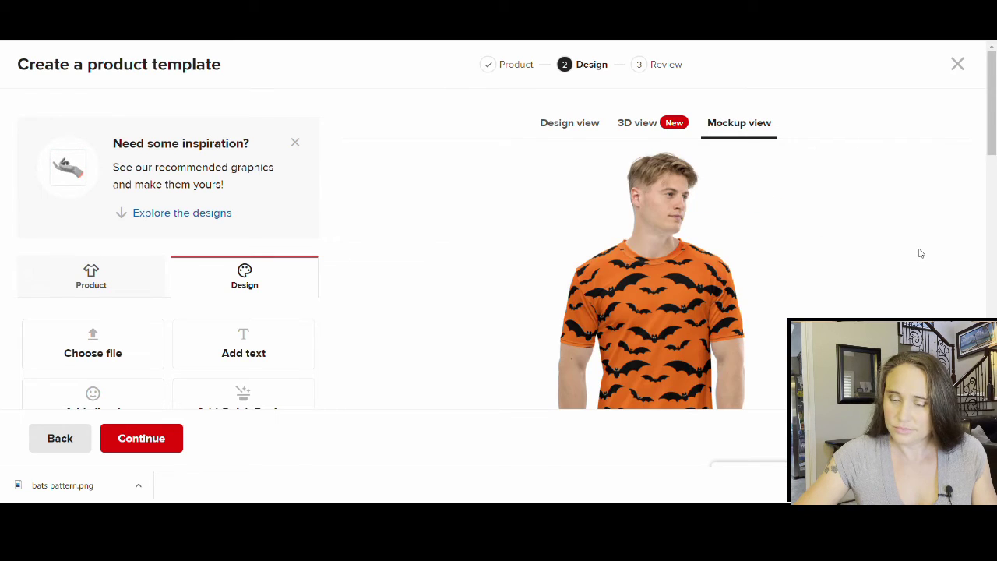
pyautogui.scroll(-1, 919, 253)
pyautogui.scroll(-1, 907, 262)
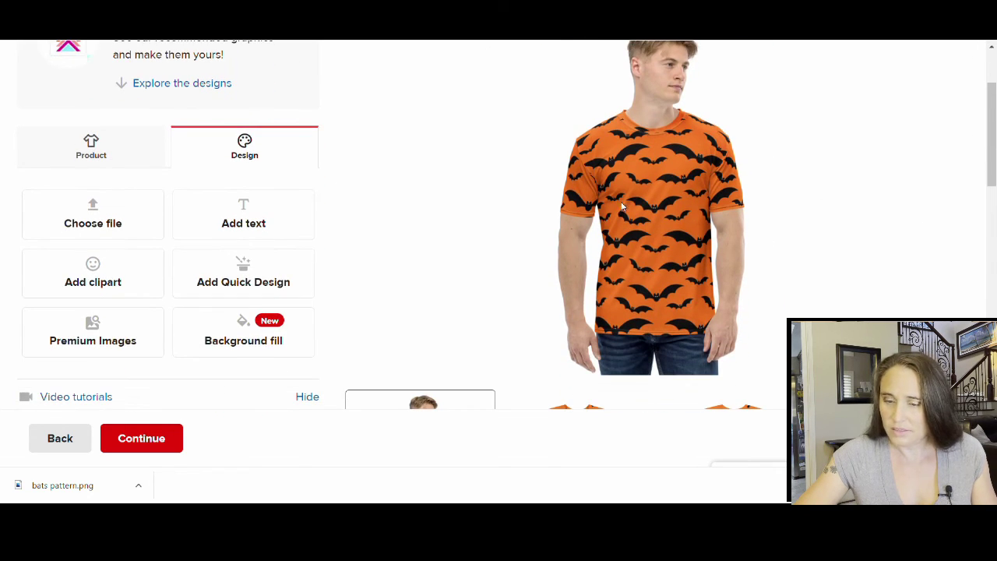
pyautogui.scroll(-4, 629, 206)
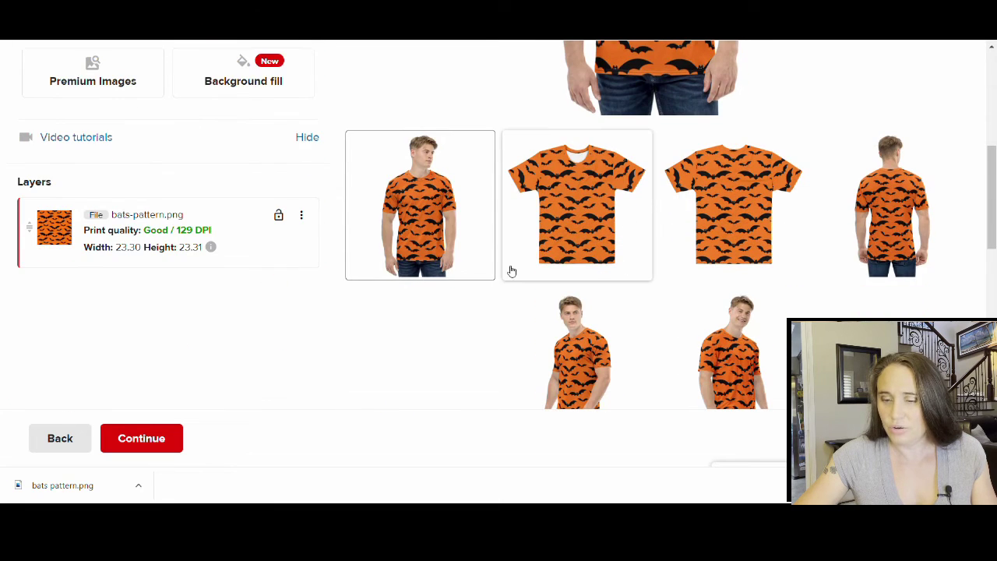
pyautogui.scroll(-2, 896, 201)
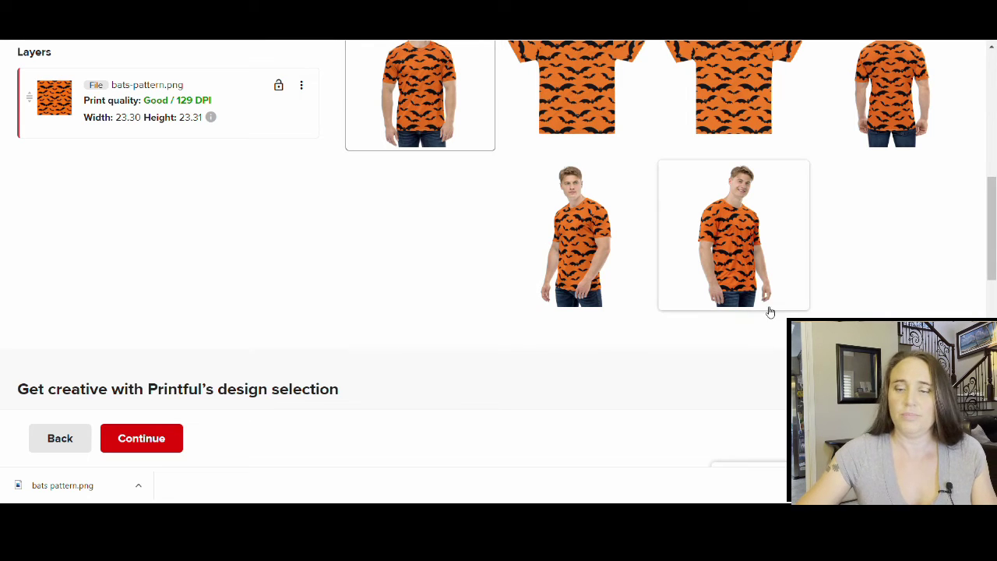
pyautogui.scroll(3, 768, 300)
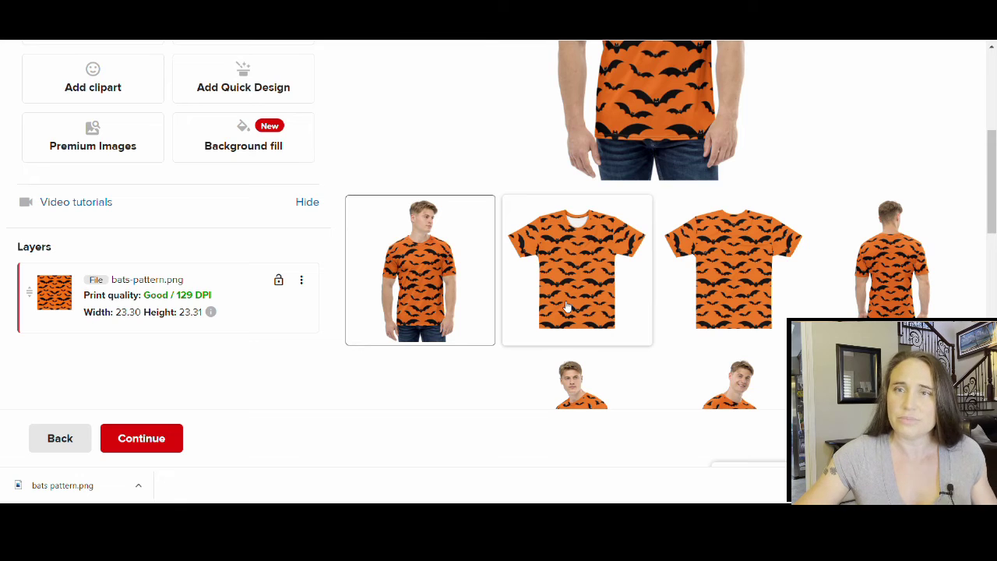
pyautogui.scroll(5, 567, 306)
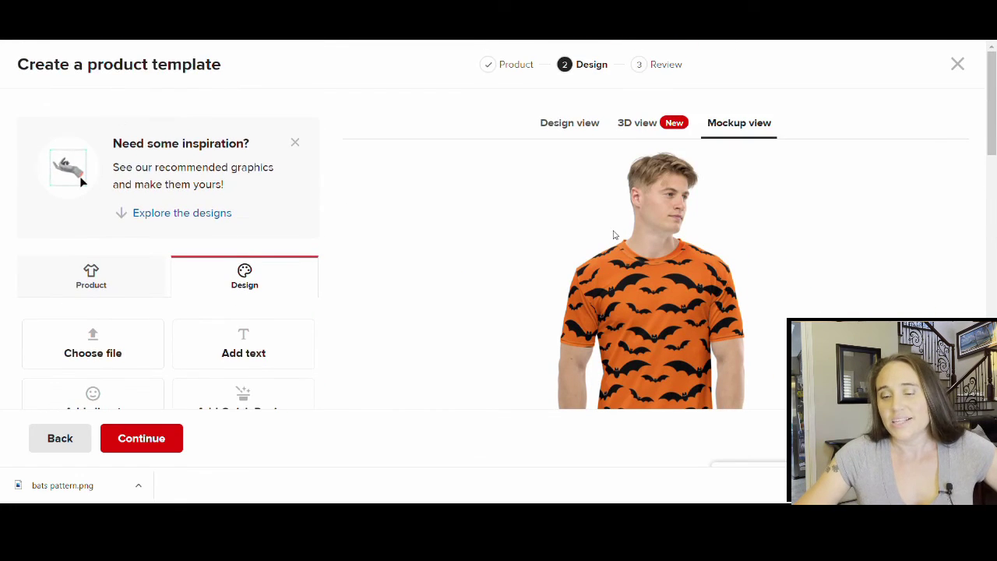
pyautogui.scroll(-2, 779, 160)
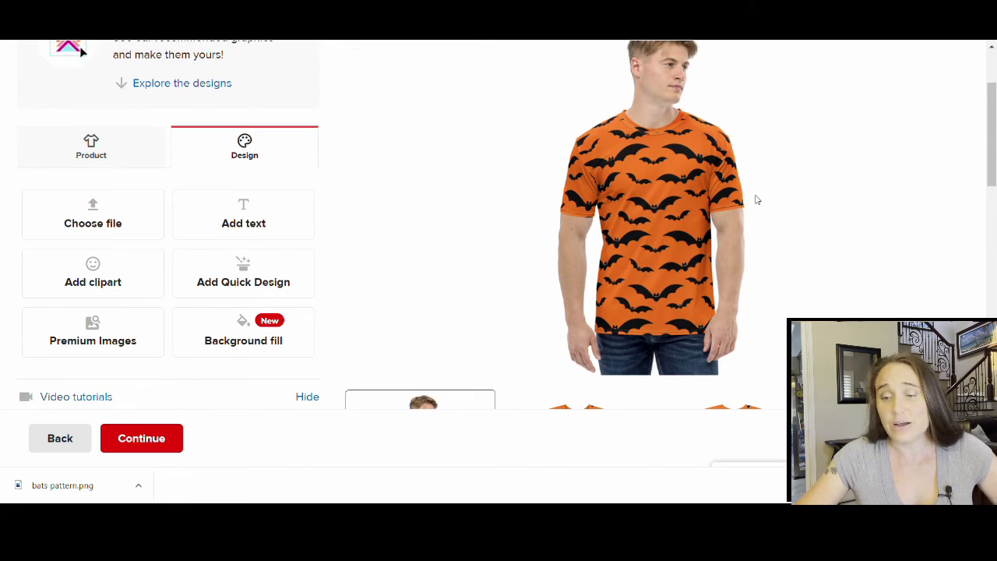